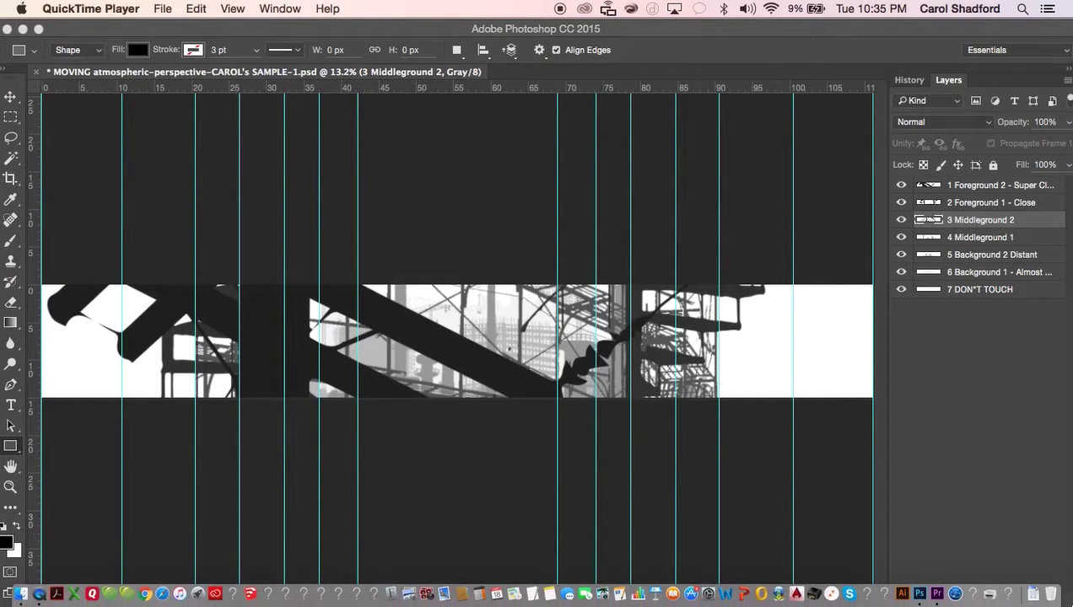
- Start a new sequence and pick the XDCAM HD422 > 1080p > XDCAM HD422 1080p30 preset
left_click(939, 596)
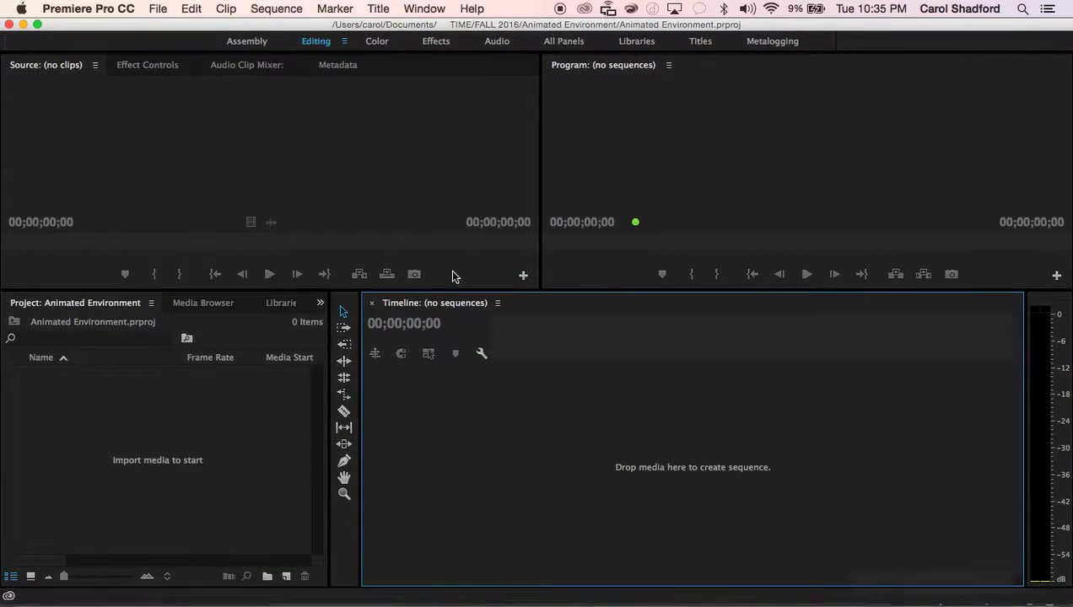
left_click(156, 9)
mouse_move(169, 28)
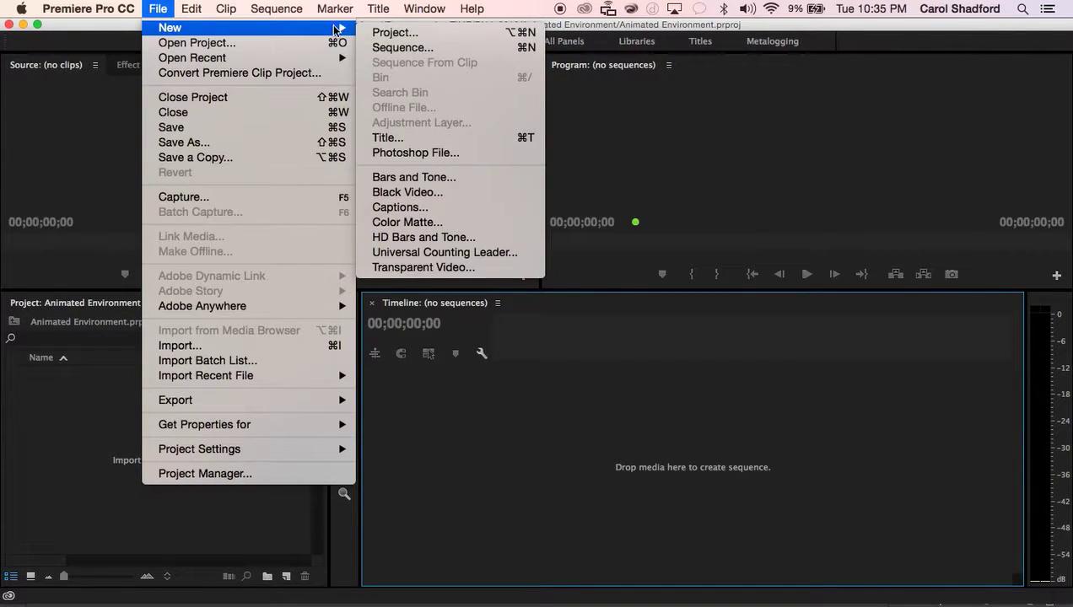
left_click(377, 48)
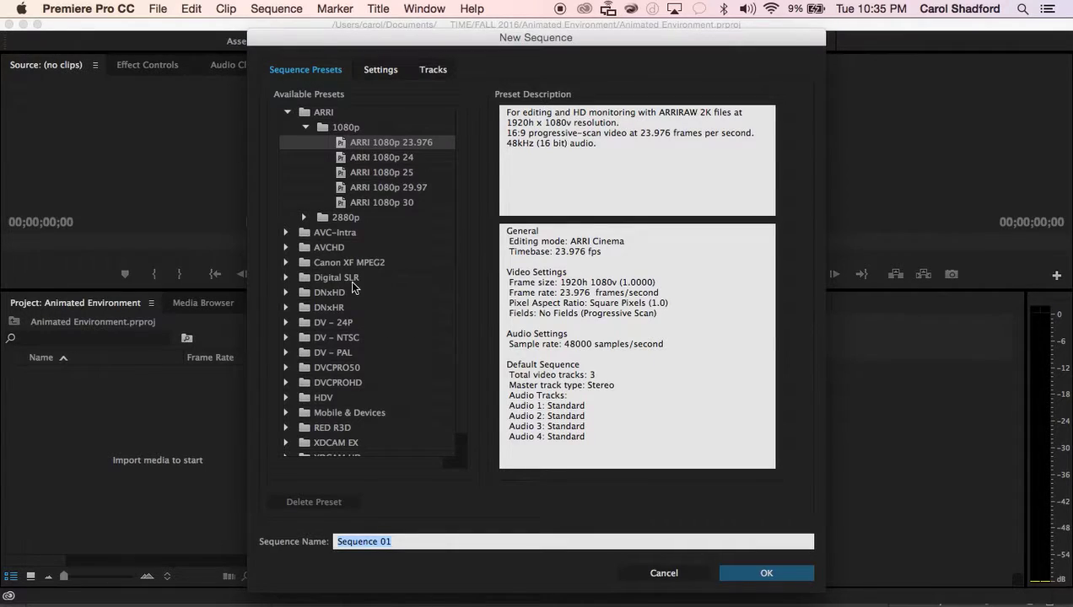
scroll(353, 287, "down", 1)
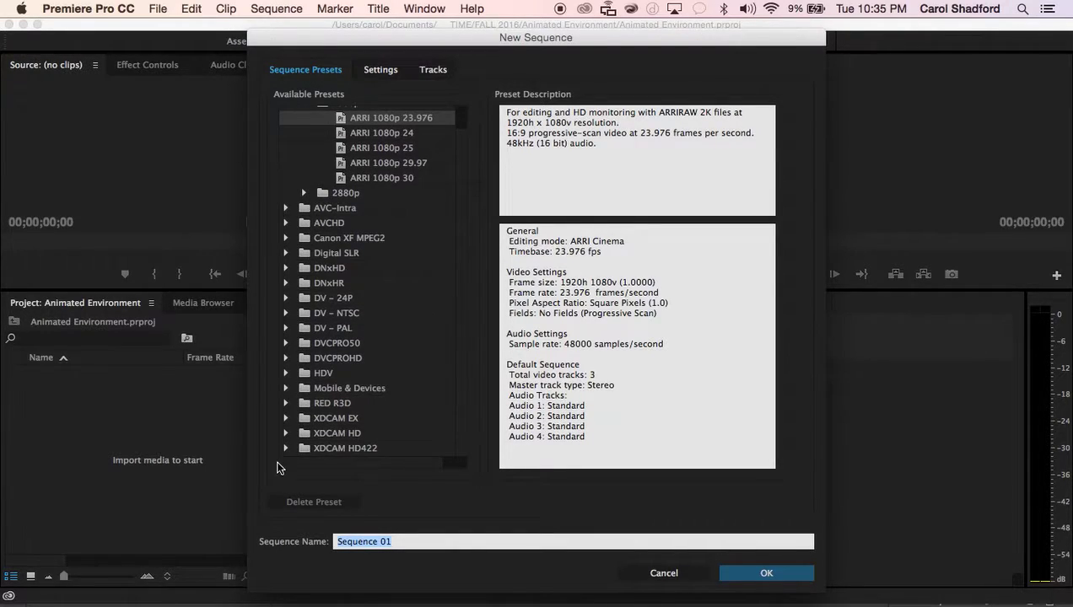
left_click(336, 452)
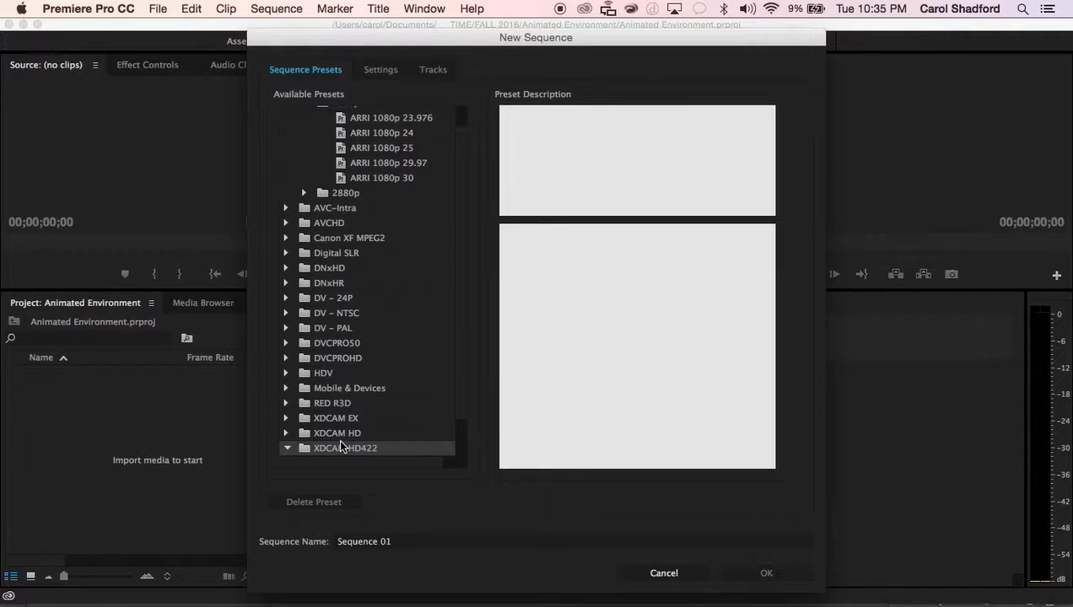
double_click(340, 447)
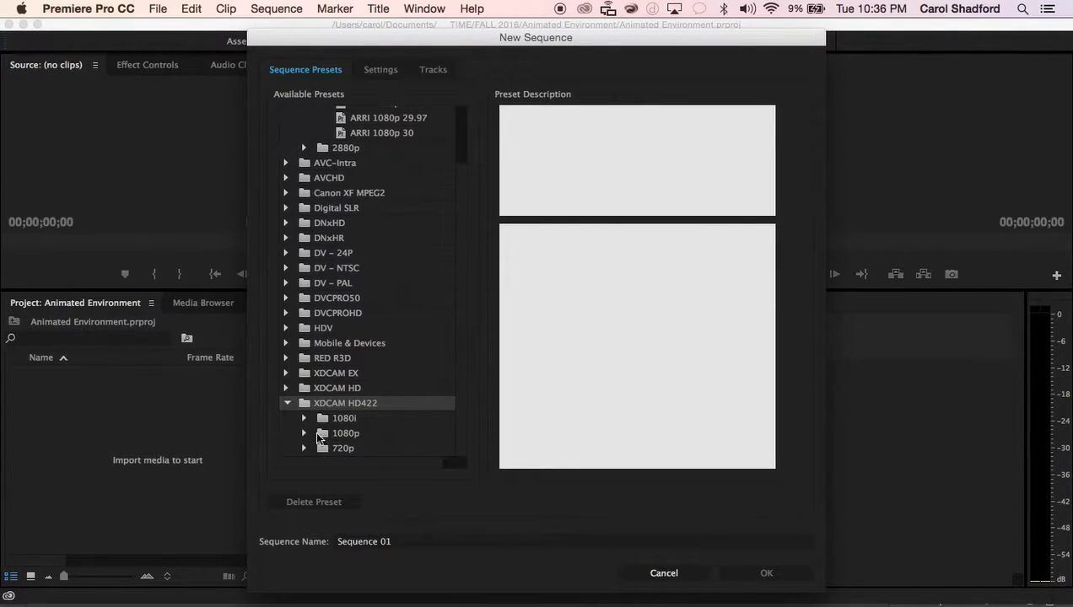
left_click(304, 434)
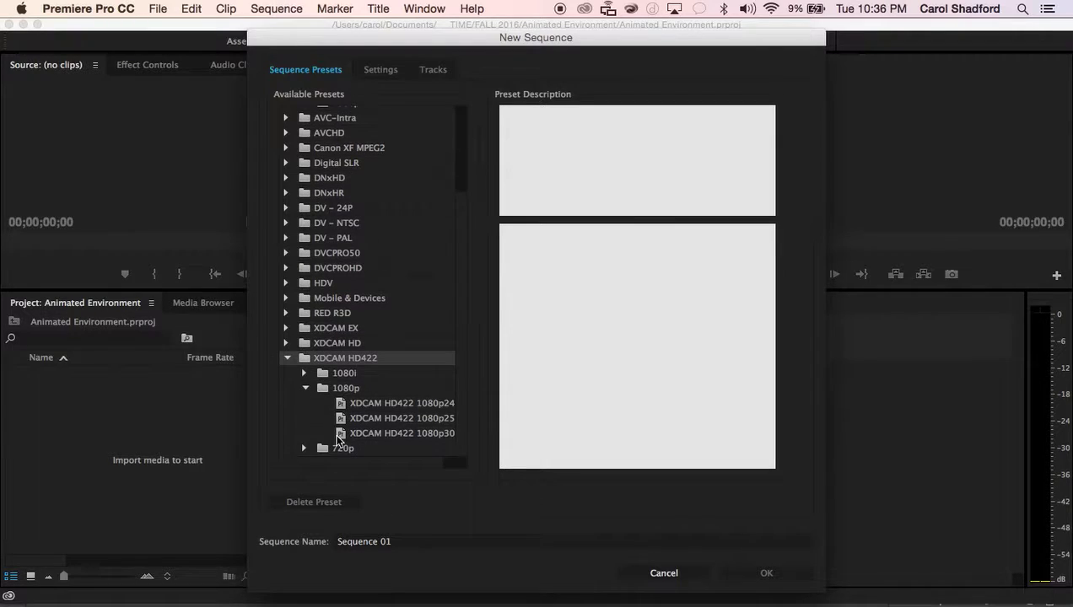
left_click(344, 433)
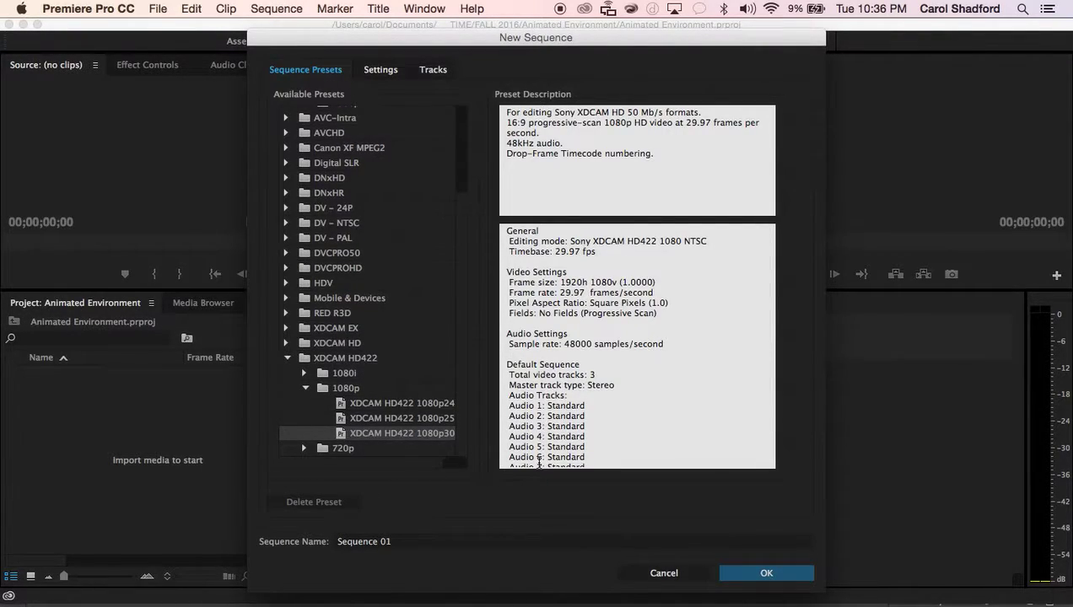
- Save the 1080p30 settings as a custom preset and create Sequence 01 at 29.97 fps
left_click(387, 73)
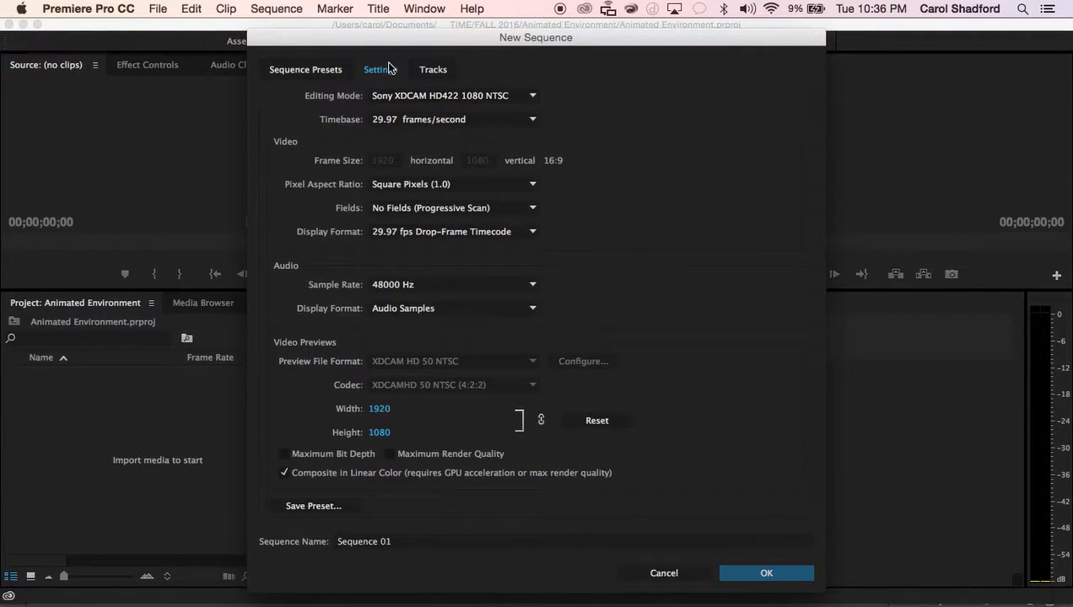
left_click(314, 507)
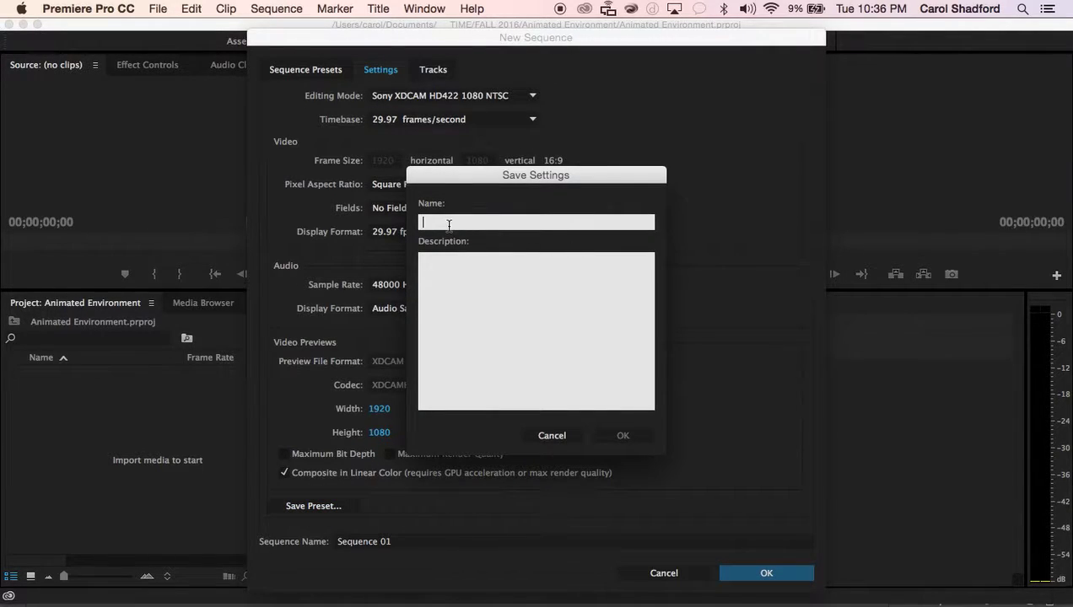
type("Carol's Time Sequence Preset")
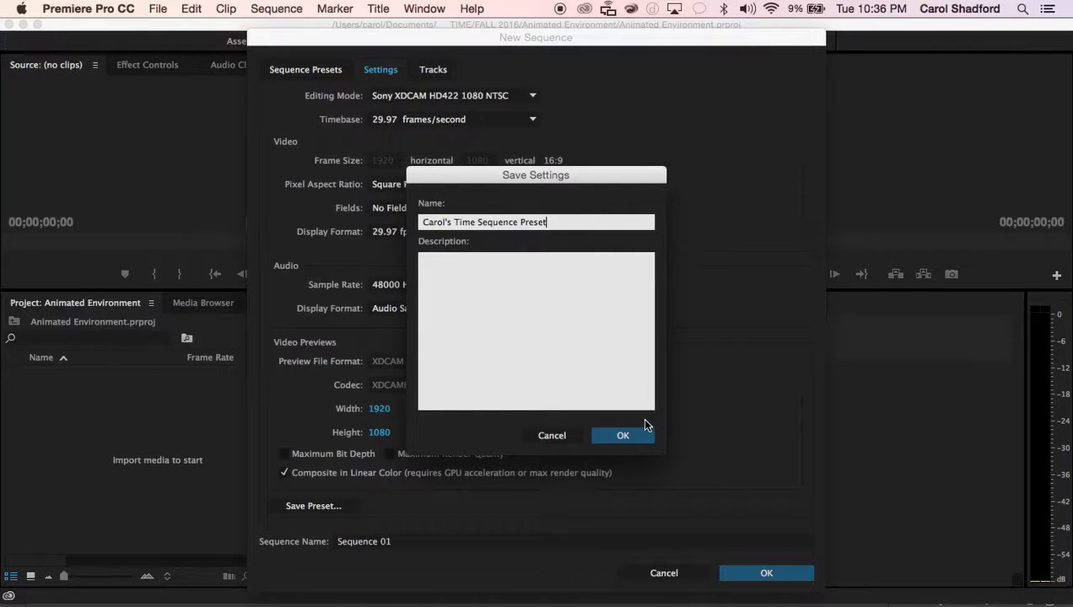
left_click(618, 436)
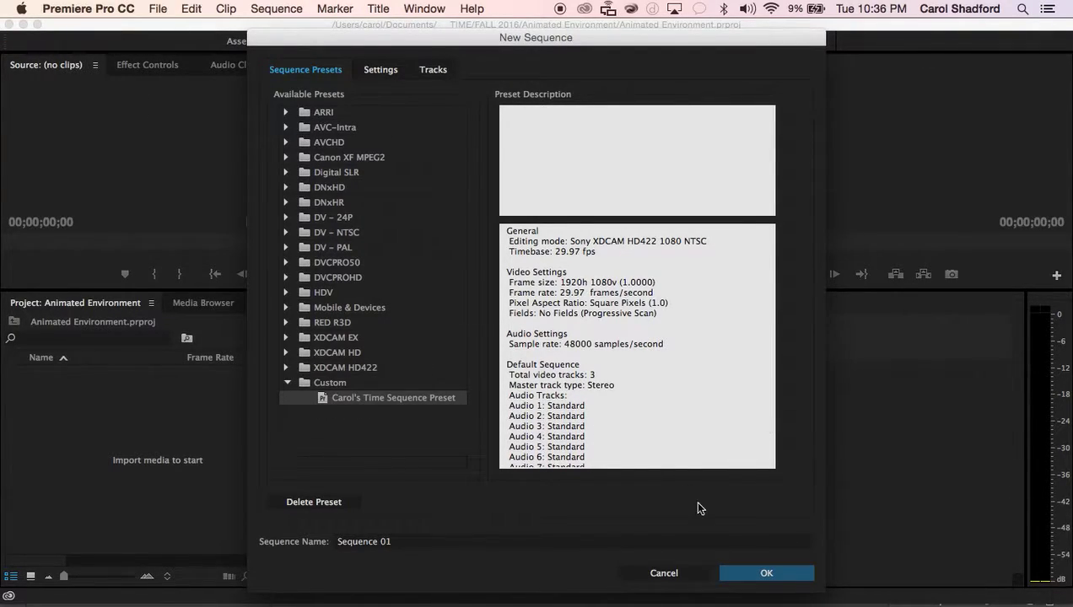
left_click(742, 573)
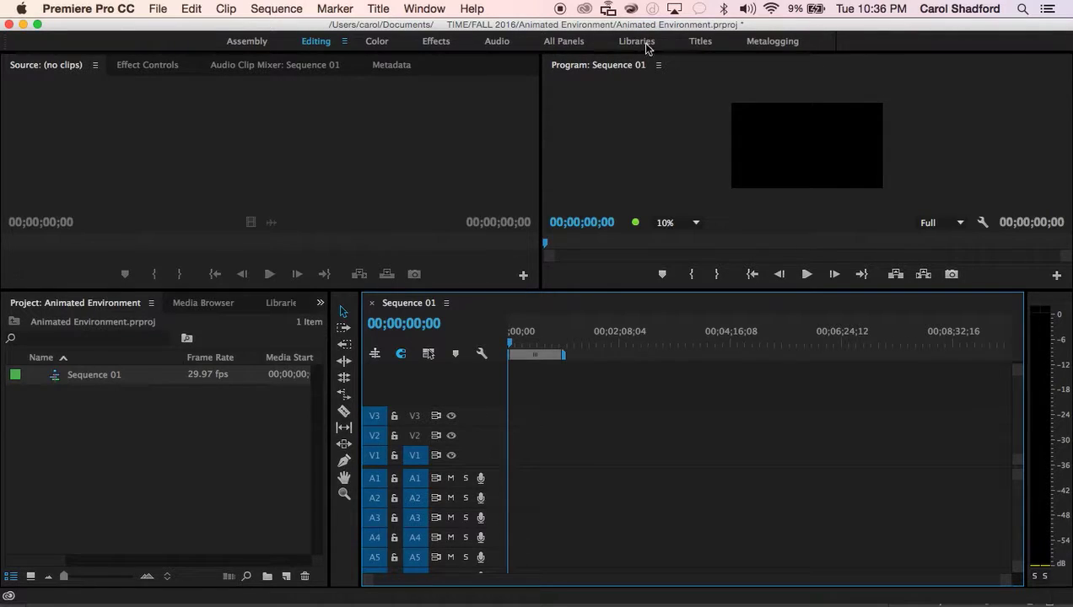
- Cmd-Tab over to view the Photoshop artwork, then return to Premiere's Sequence 01
key("super+Tab")
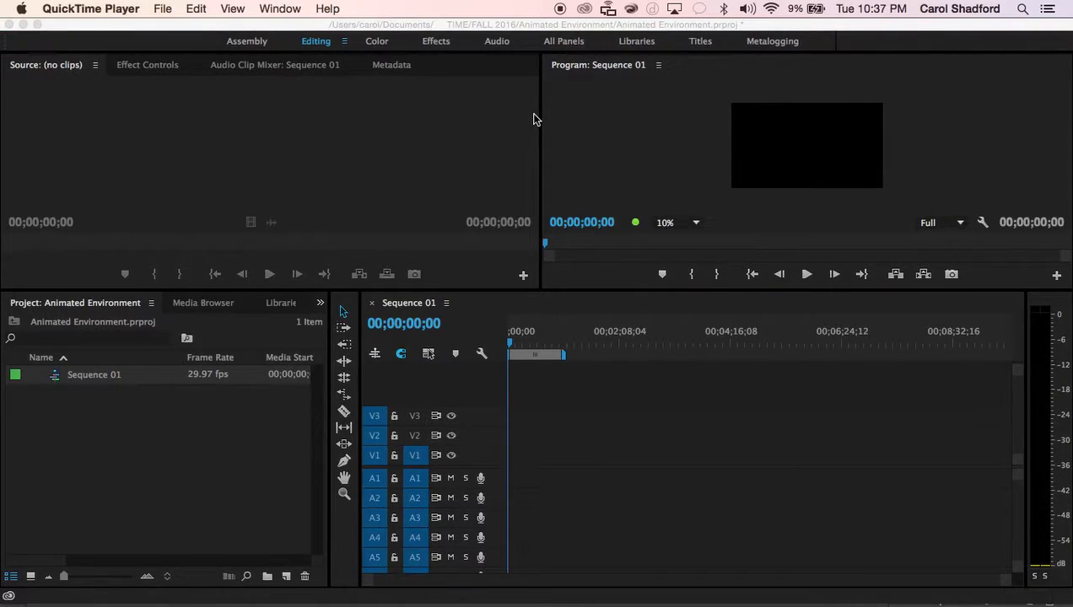
key("super+Tab")
key("super+Tab")
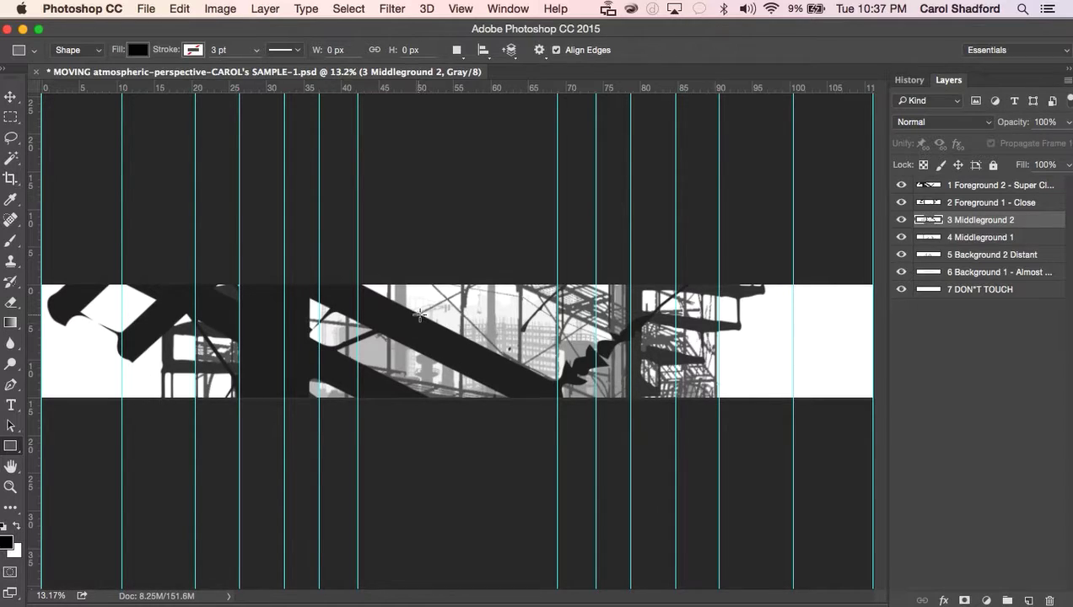
key("super+Tab")
key("super+Tab")
key("super+Tab")
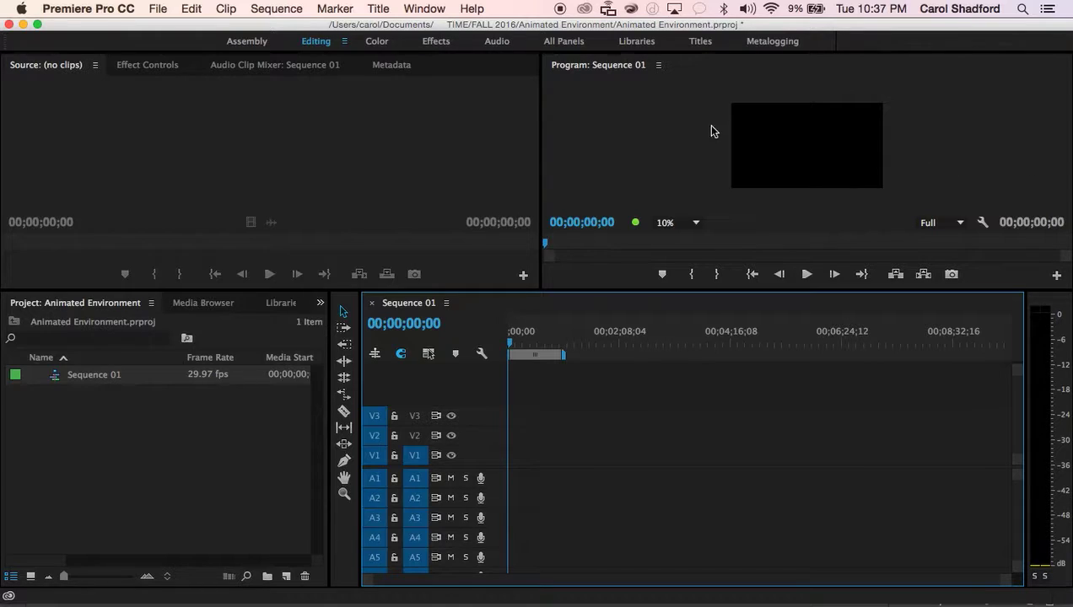
- Import the MOVING atmospheric-perspective PSD file through File > Import
left_click(159, 8)
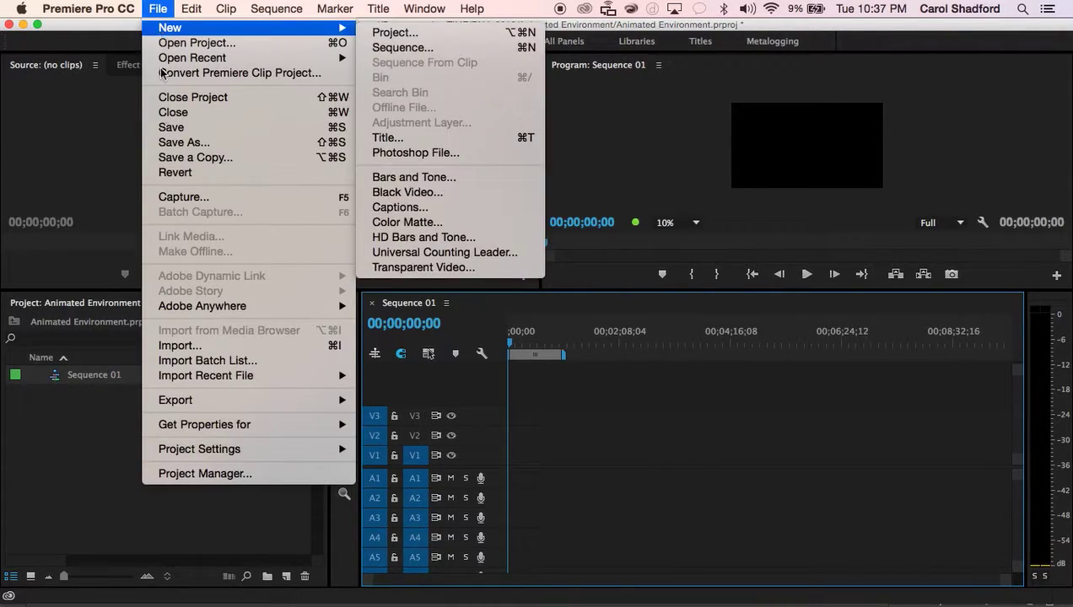
left_click(174, 347)
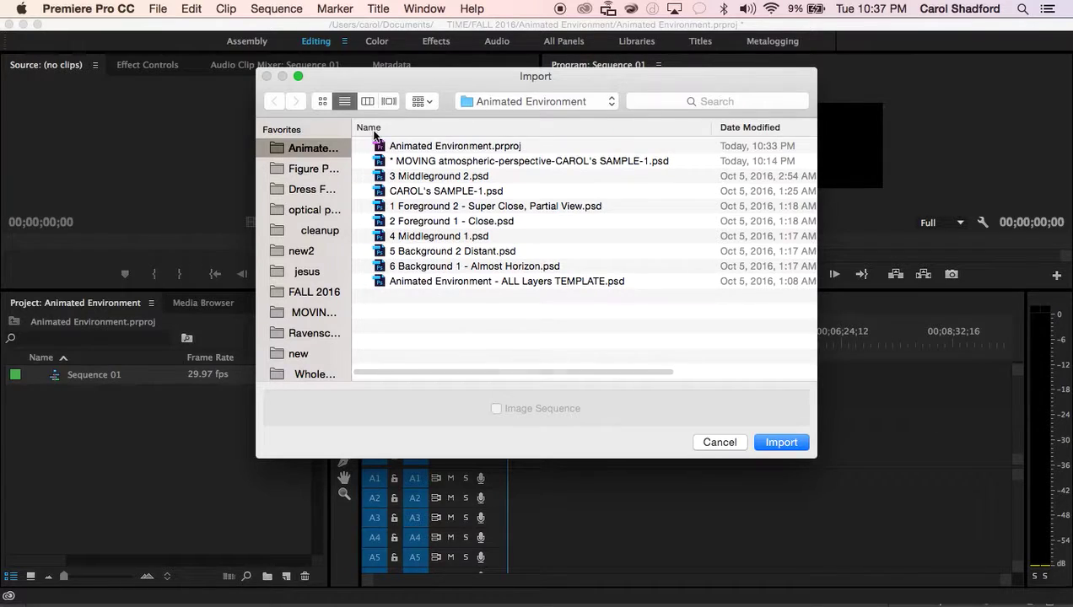
left_click(405, 161)
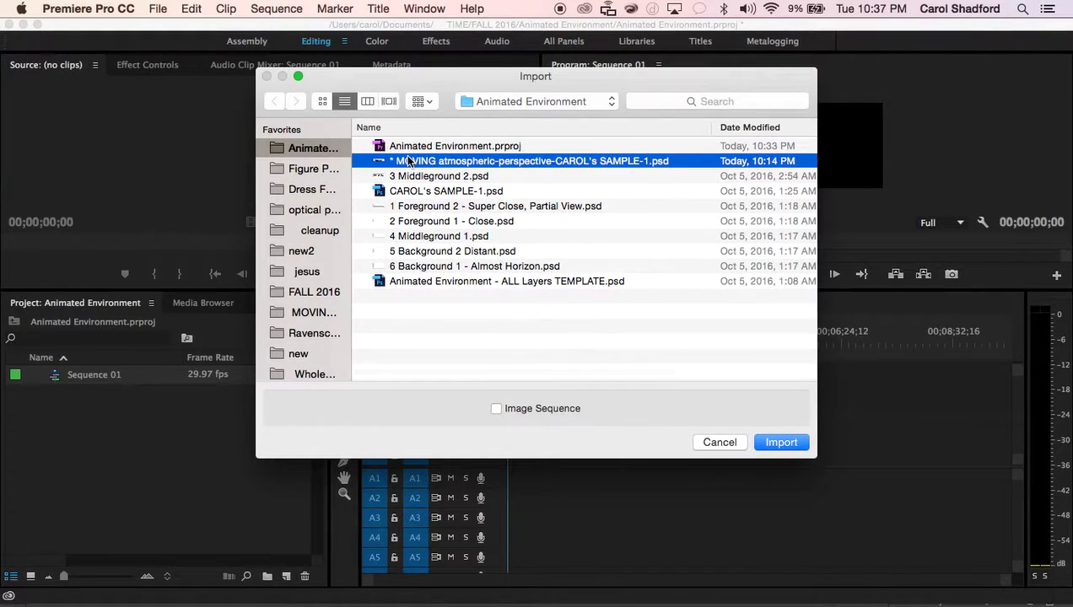
left_click(780, 443)
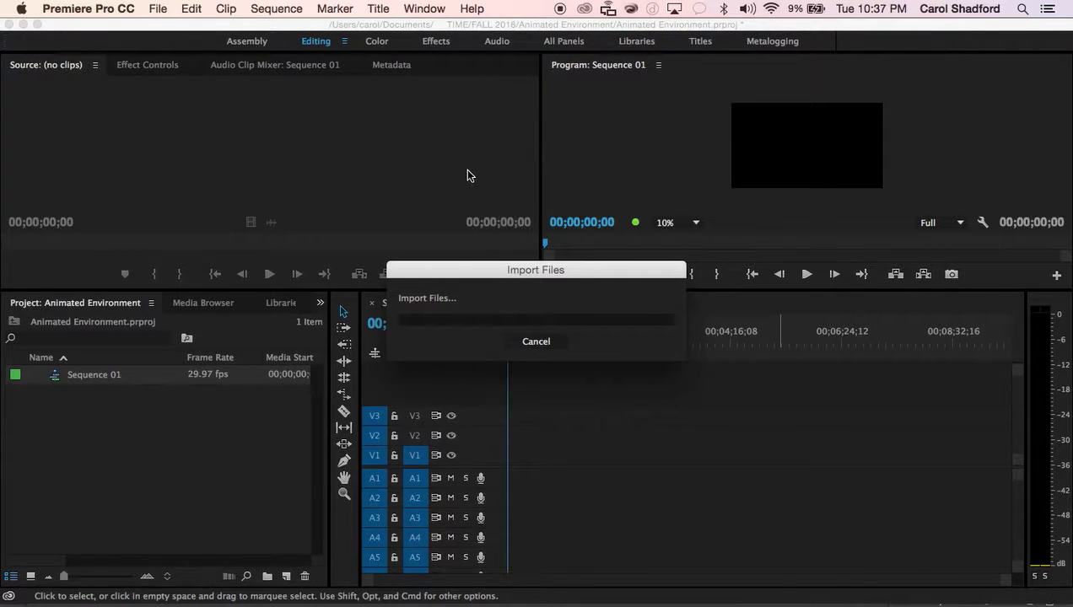
- Import the PSD as Individual Layers after checking the layer files such as 5 Background 2 Distant.psd
left_click(493, 262)
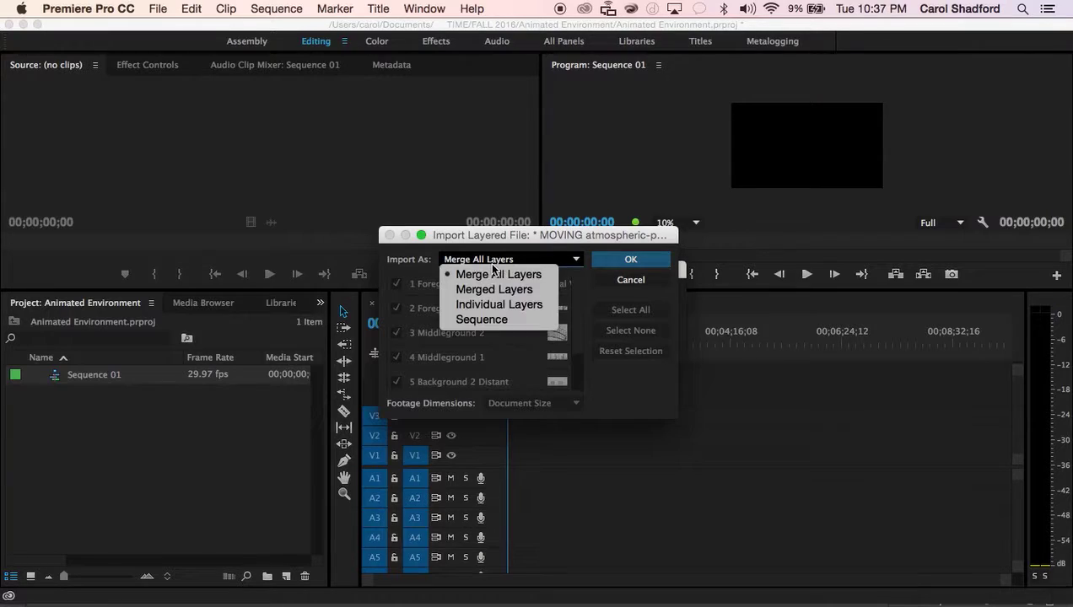
left_click(479, 306)
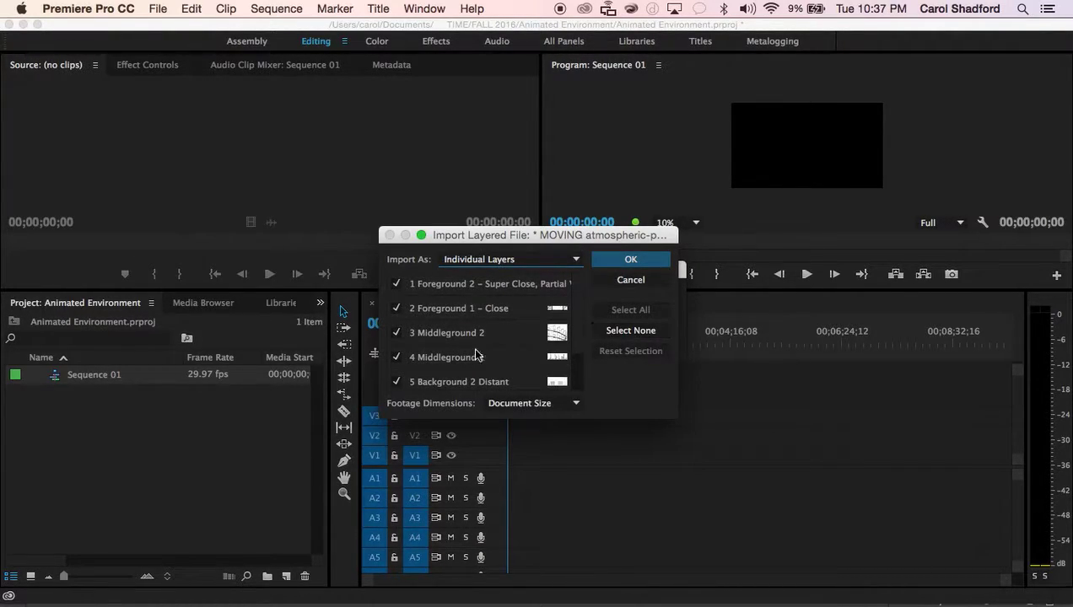
scroll(468, 361, "down", 2)
scroll(468, 361, "up", 1)
scroll(468, 361, "down", 1)
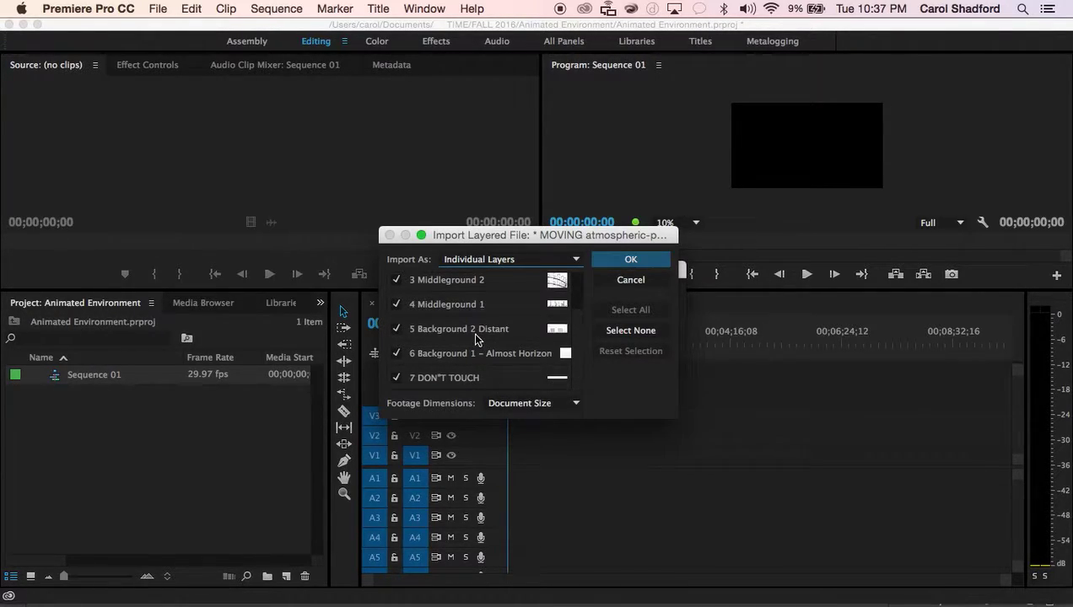
mouse_move(540, 603)
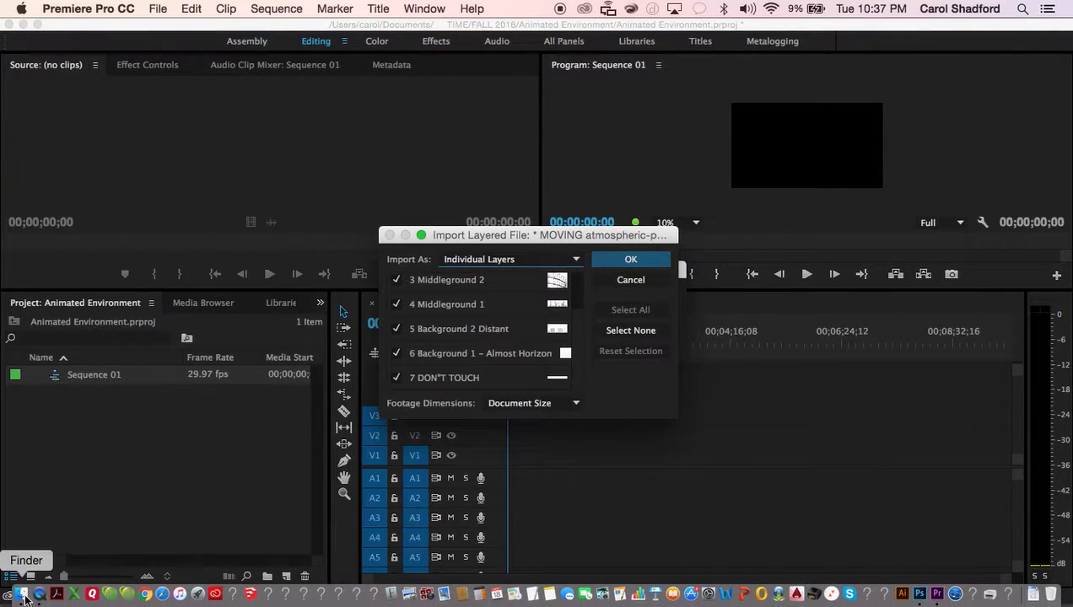
left_click(25, 592)
left_click(624, 156)
left_click(712, 155)
left_click(724, 242)
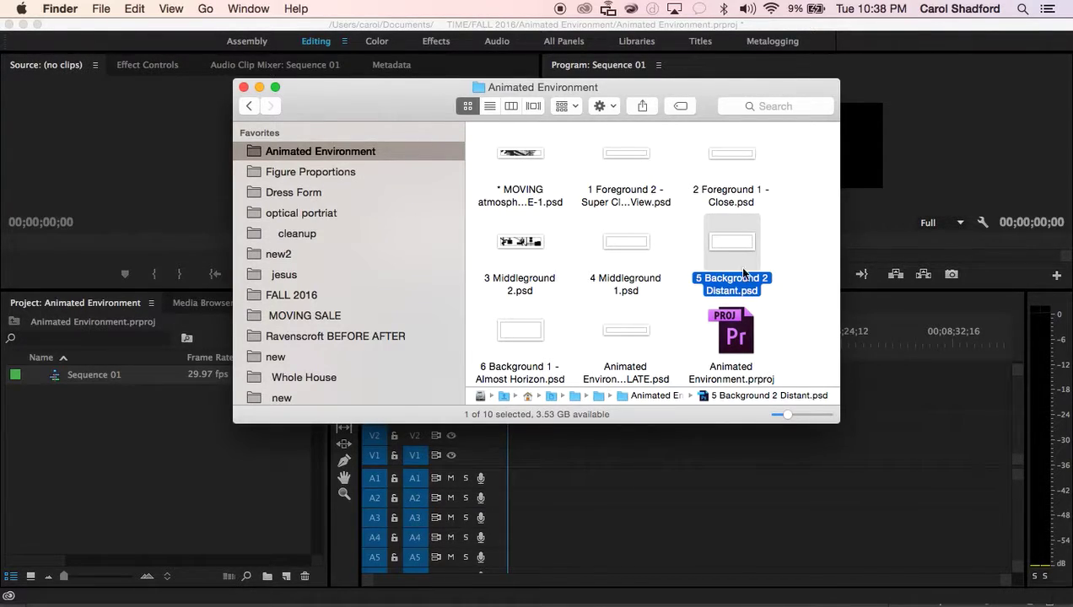
left_click(577, 491)
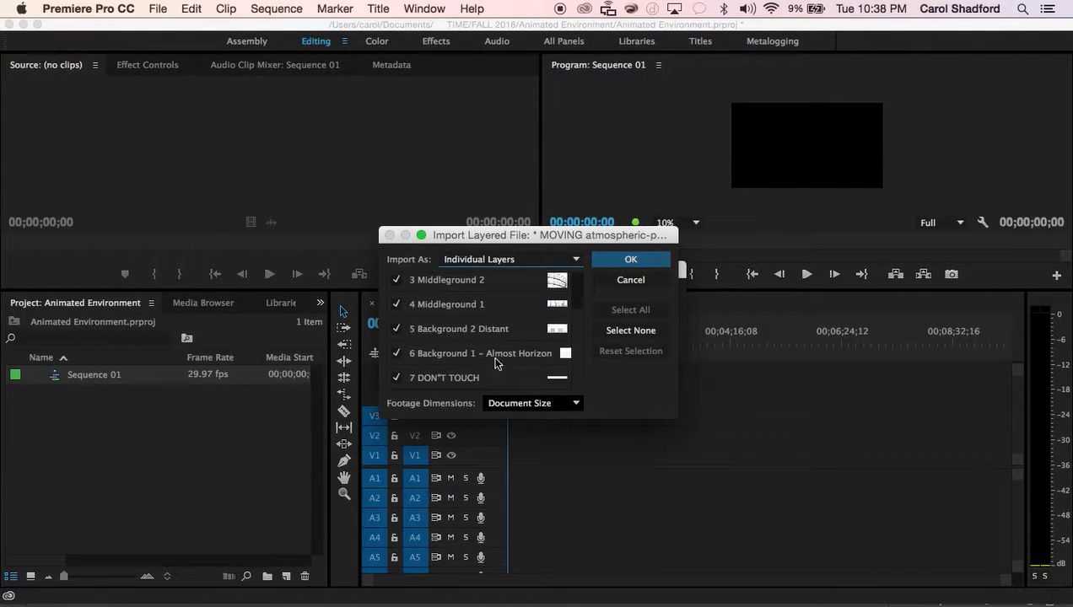
left_click(646, 263)
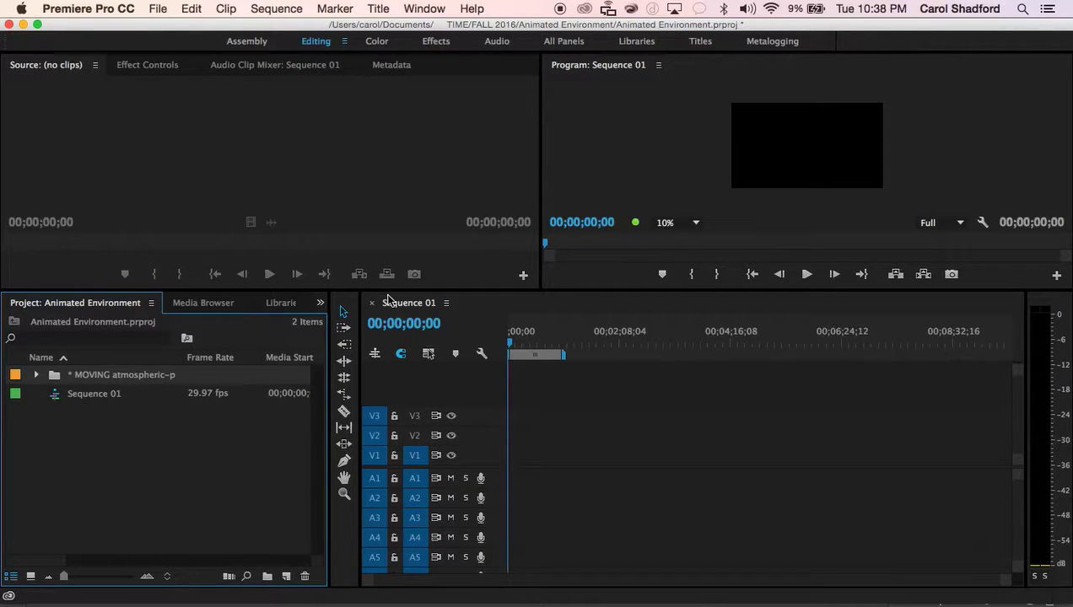
- Expand the imported PSD folder and load 7 DON'T TOUCH into the Source monitor
left_click(36, 375)
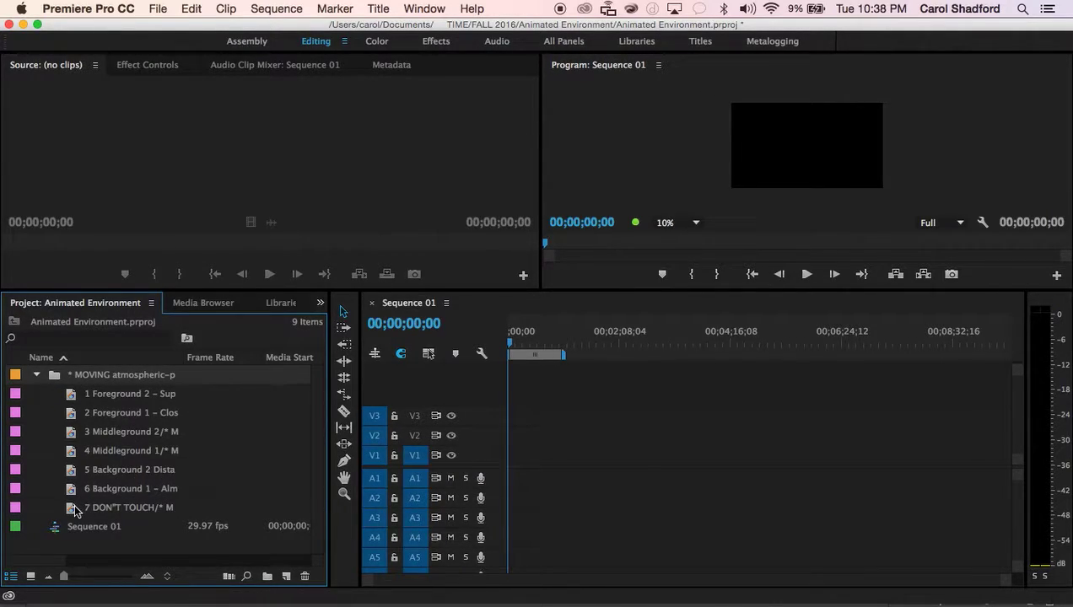
mouse_move(74, 510)
left_mouse_down()
mouse_move(506, 449)
mouse_move(515, 463)
left_mouse_up()
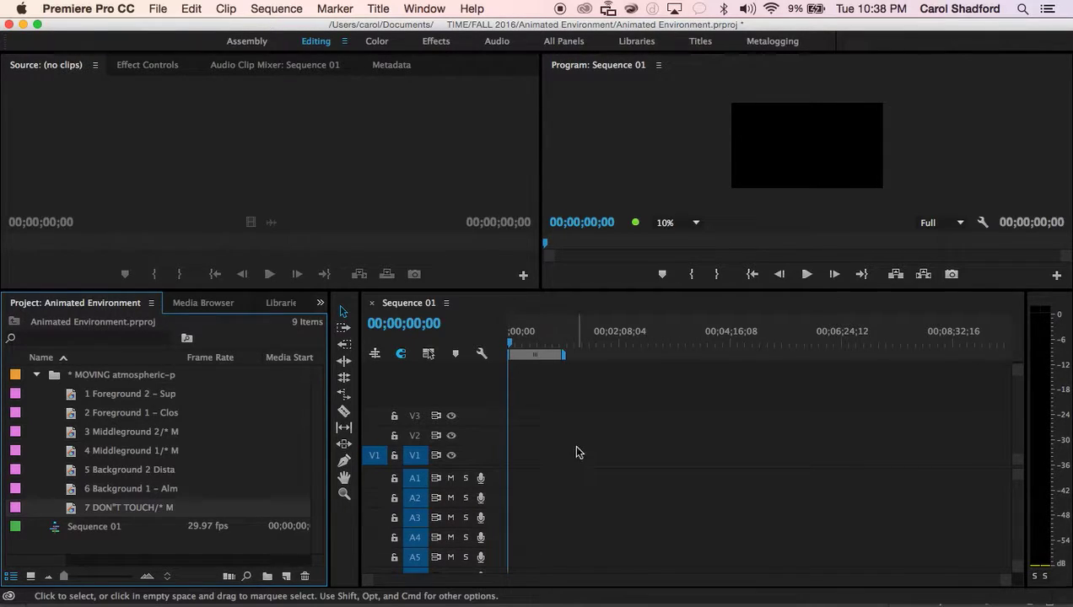
mouse_move(17, 600)
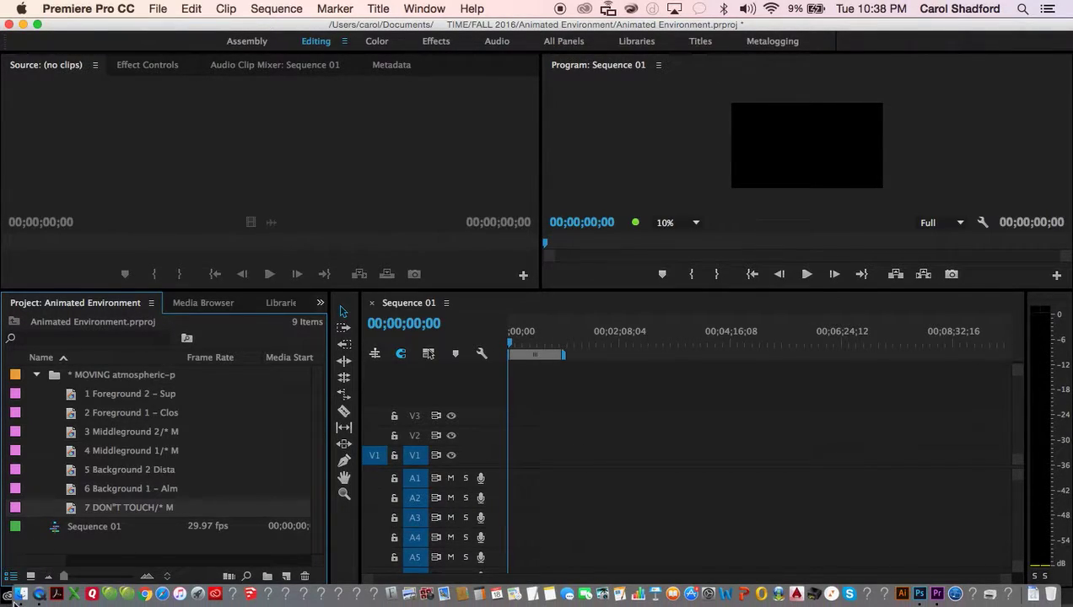
left_click(42, 598)
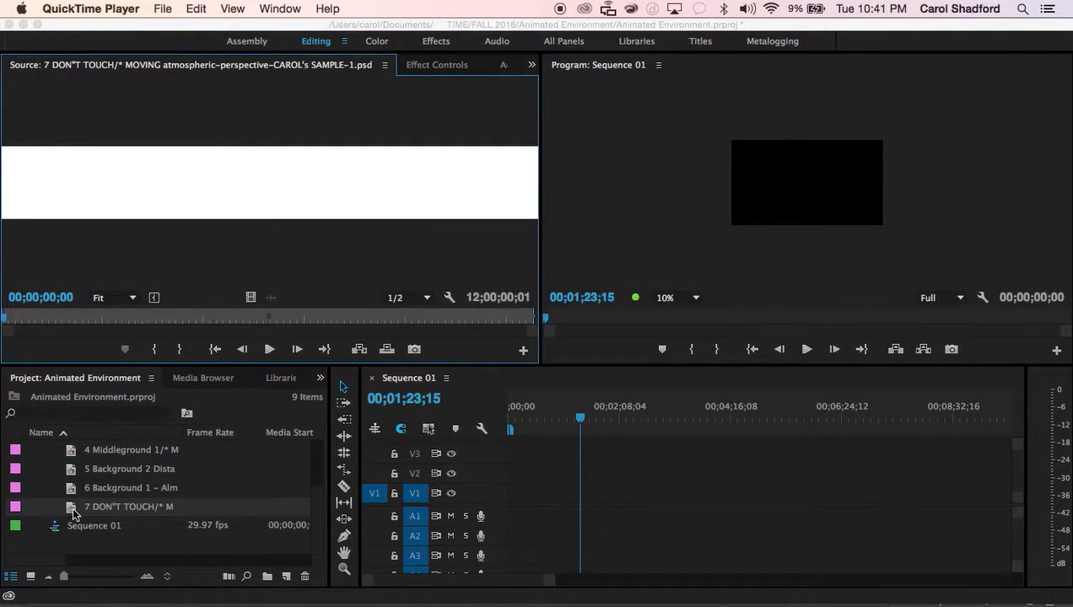
- Place 7 DON'T TOUCH on V1 and 6 Background 1 on V2, enlarging the video tracks
left_click(72, 512)
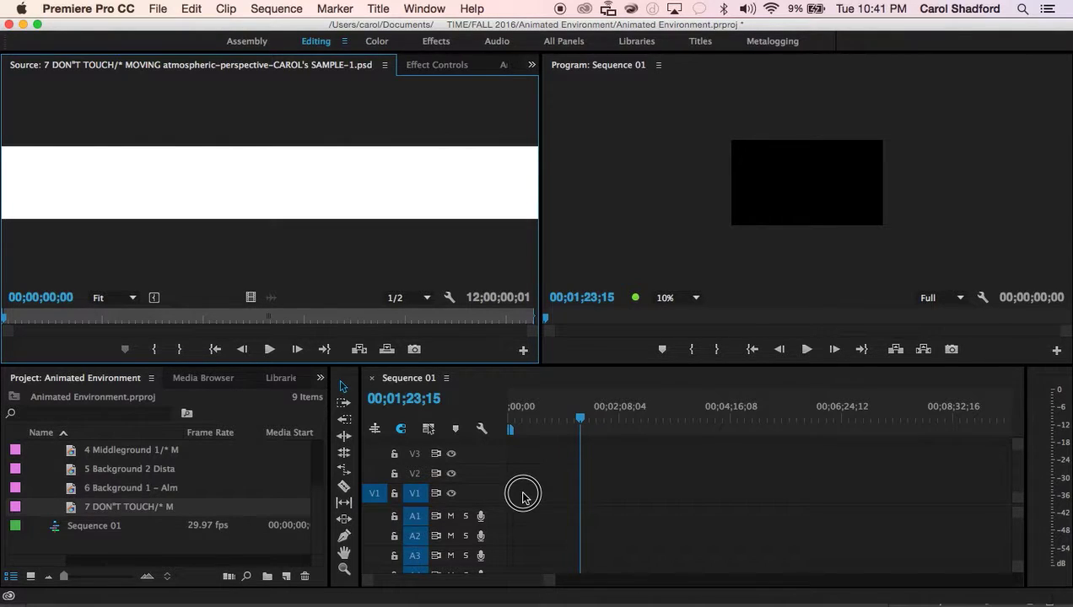
left_click(206, 507)
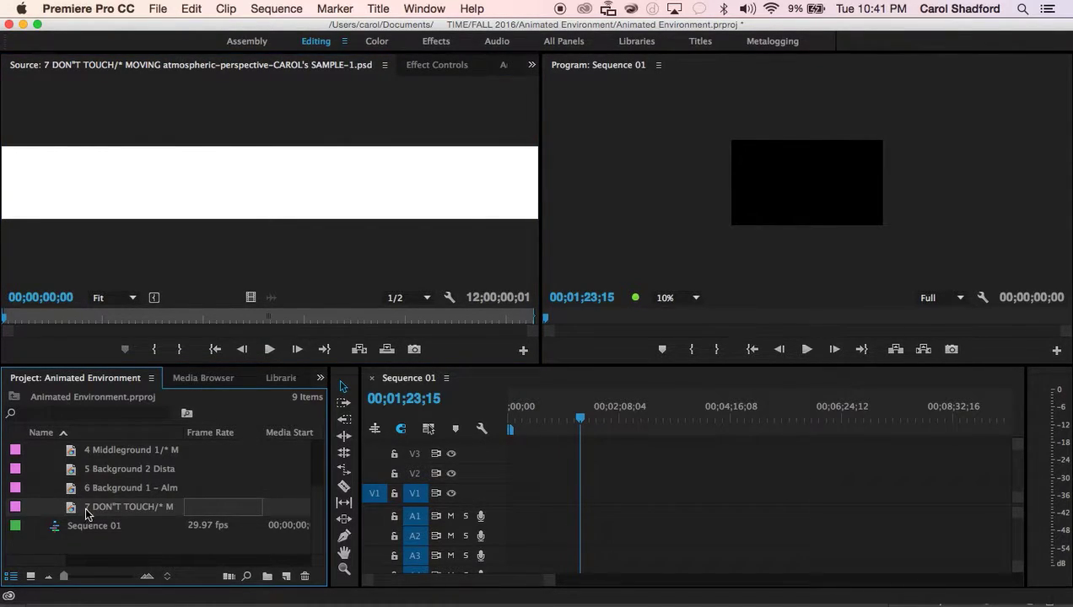
mouse_move(75, 506)
left_mouse_down()
mouse_move(529, 498)
mouse_move(509, 496)
left_mouse_up()
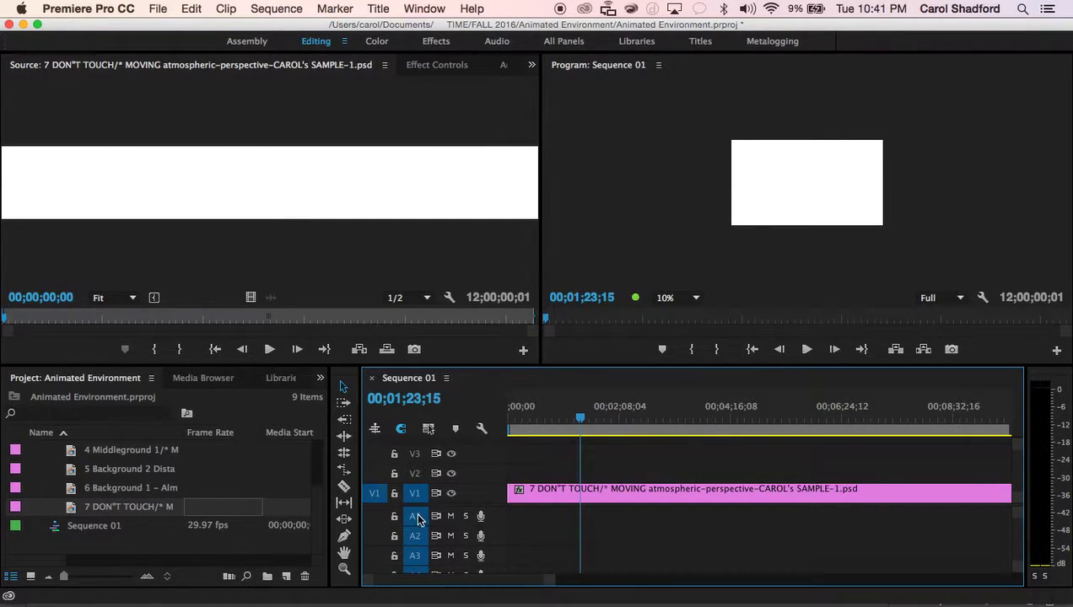
left_click_drag(415, 504, 417, 572)
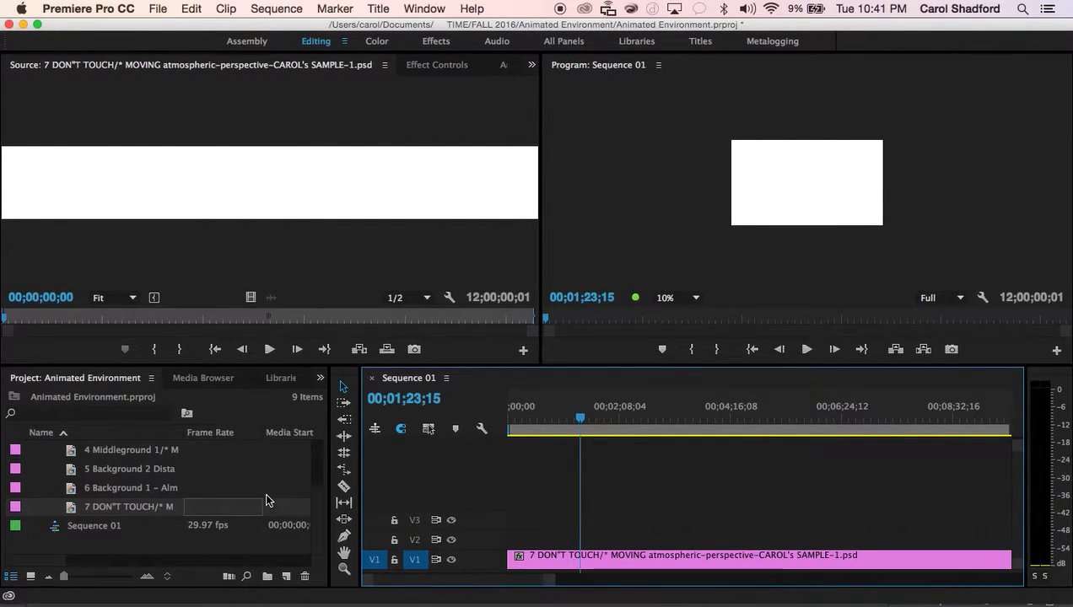
left_click_drag(70, 493, 509, 546)
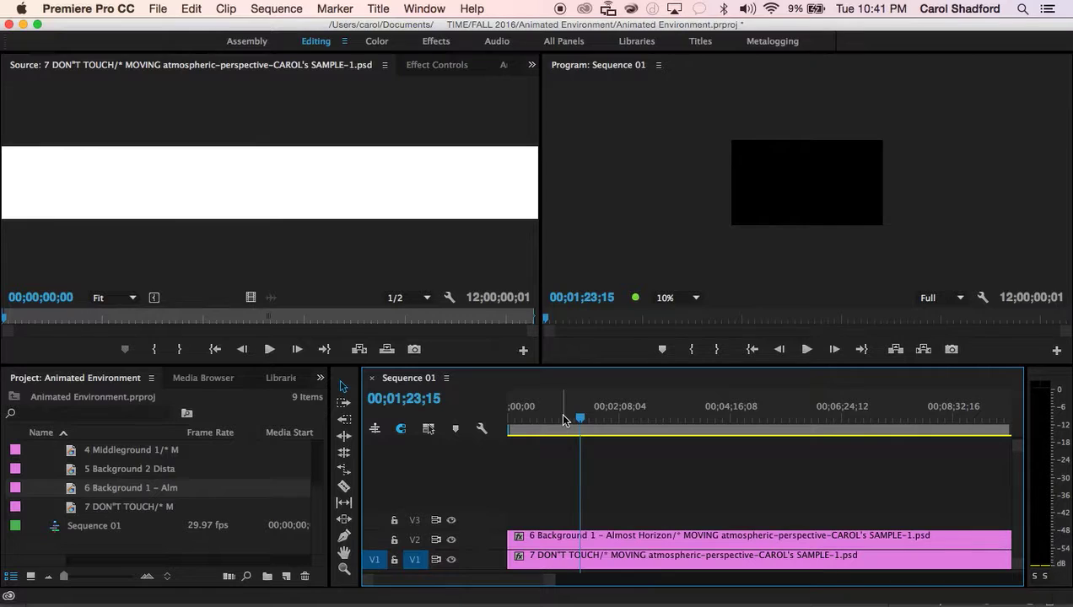
- Preview 6 Background 1, then place 5 Background 2 on V3
left_click(560, 415)
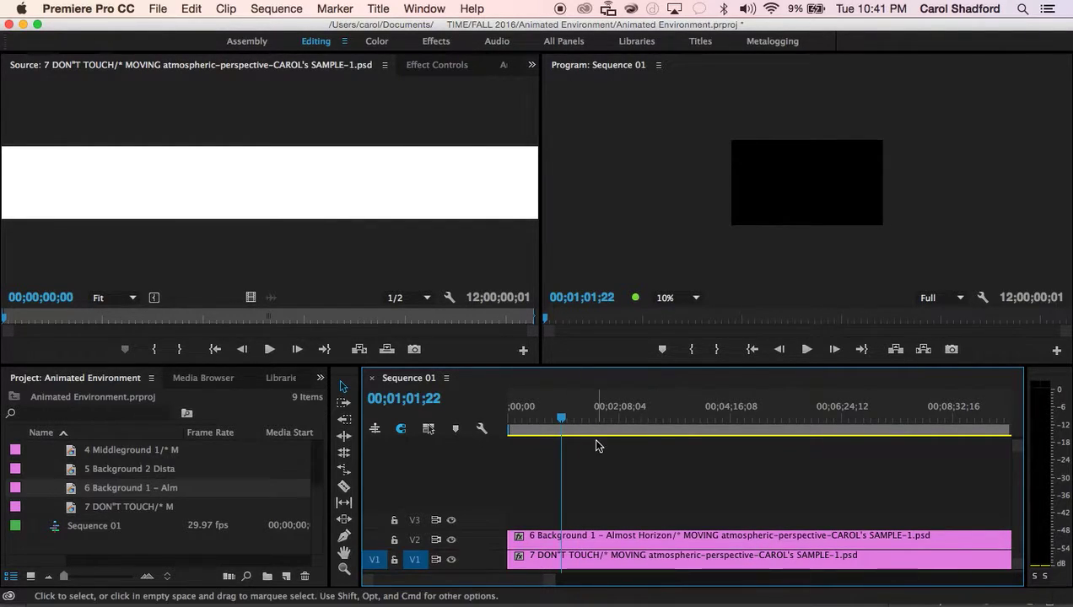
left_click(74, 490)
double_click(74, 490)
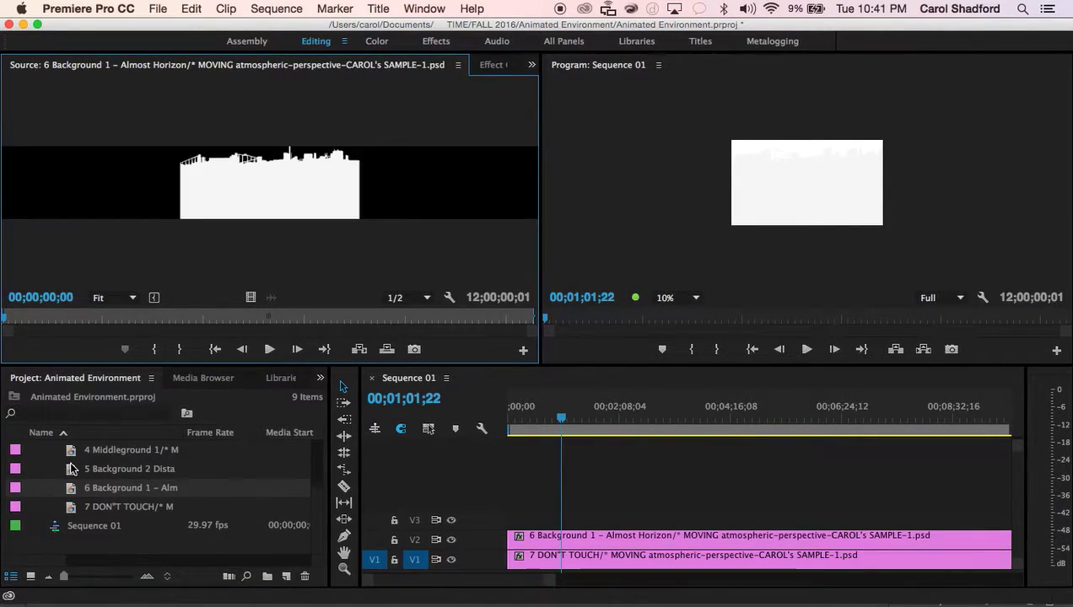
left_click(72, 466)
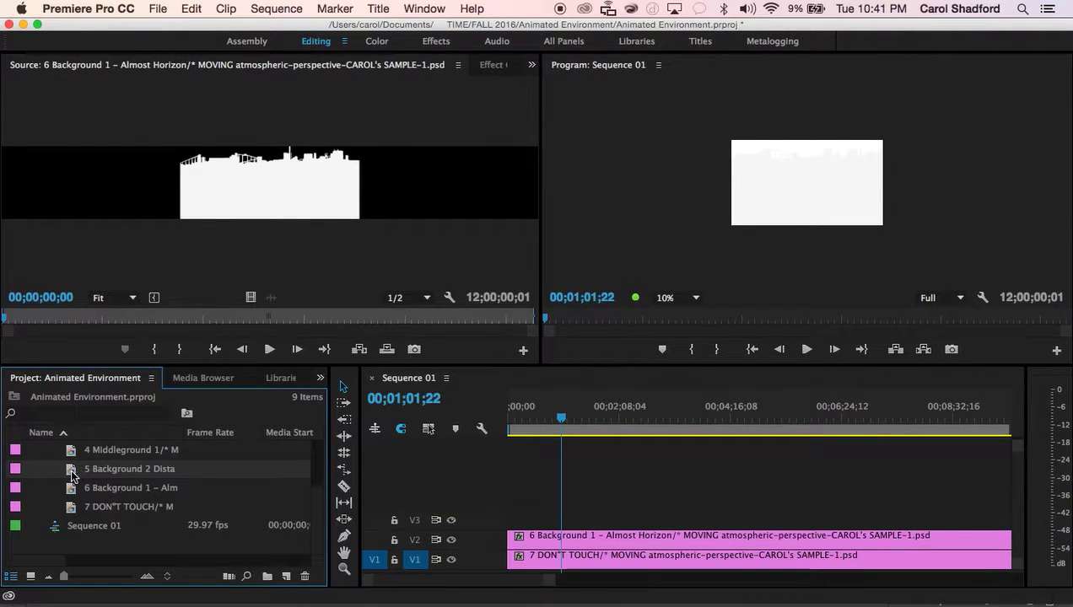
left_click_drag(72, 475, 510, 523)
- Stack 4 Middleground 1, 3 Middleground 2, 2 Foreground 1 and 1 Foreground 2 on V4–V7
left_click_drag(72, 449, 506, 500)
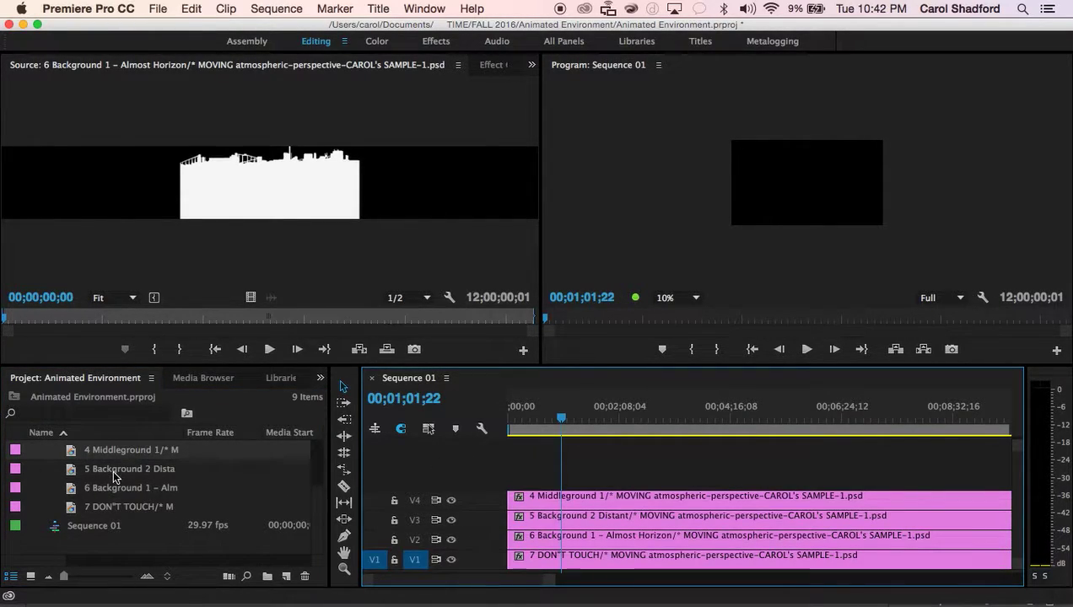
scroll(112, 468, "up", 4)
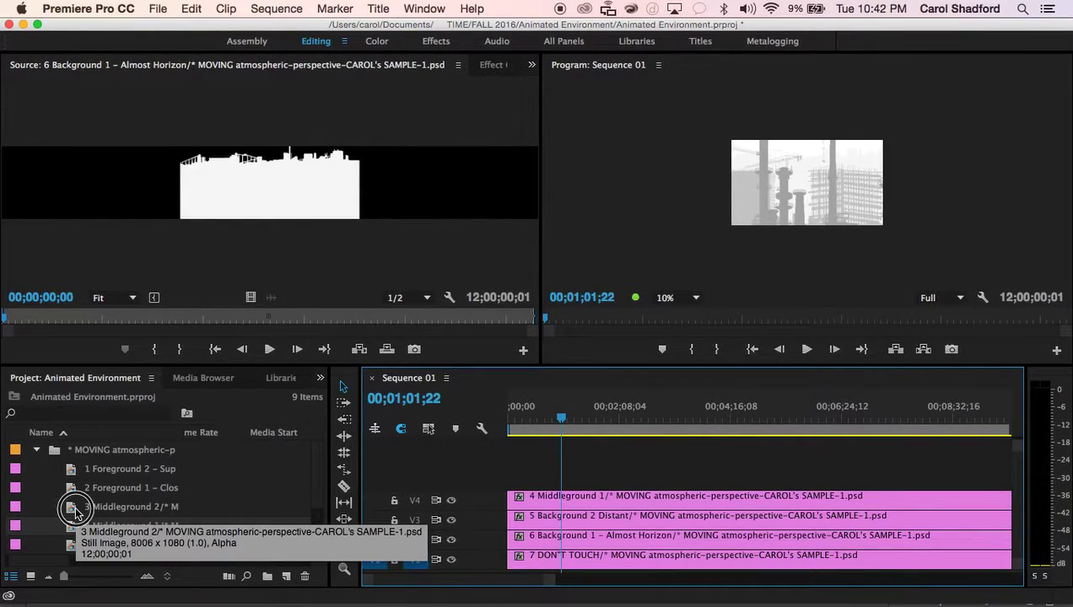
left_click_drag(74, 511, 516, 474)
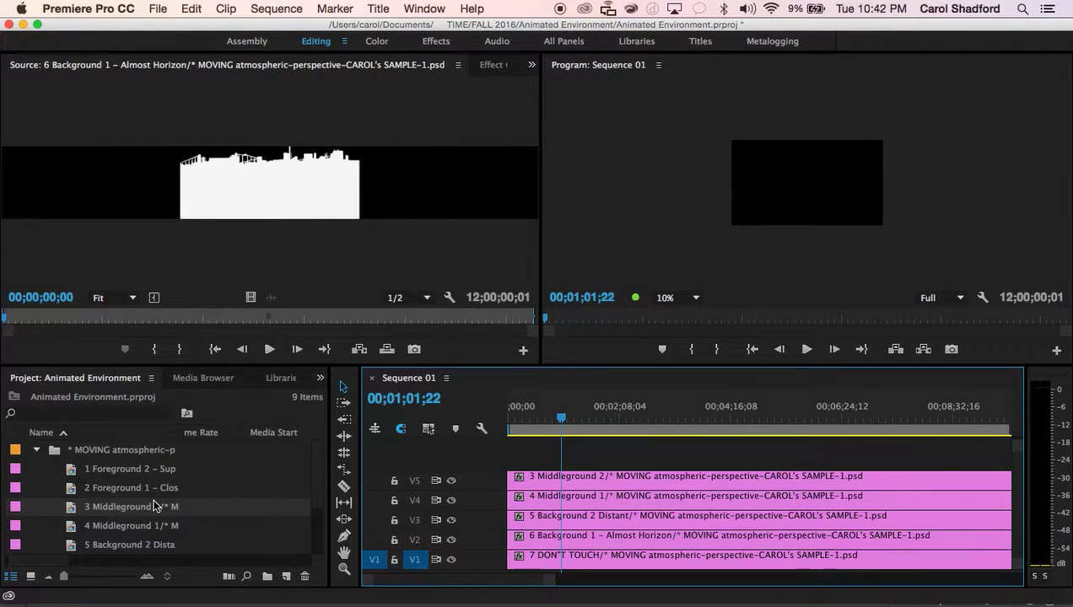
left_click_drag(71, 487, 511, 447)
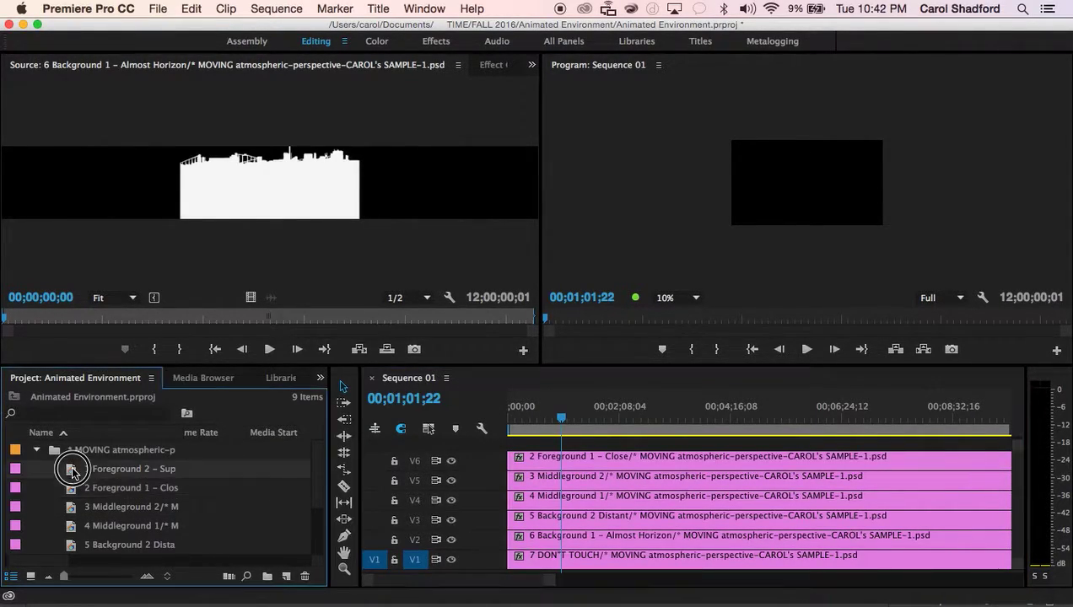
left_click_drag(72, 473, 504, 443)
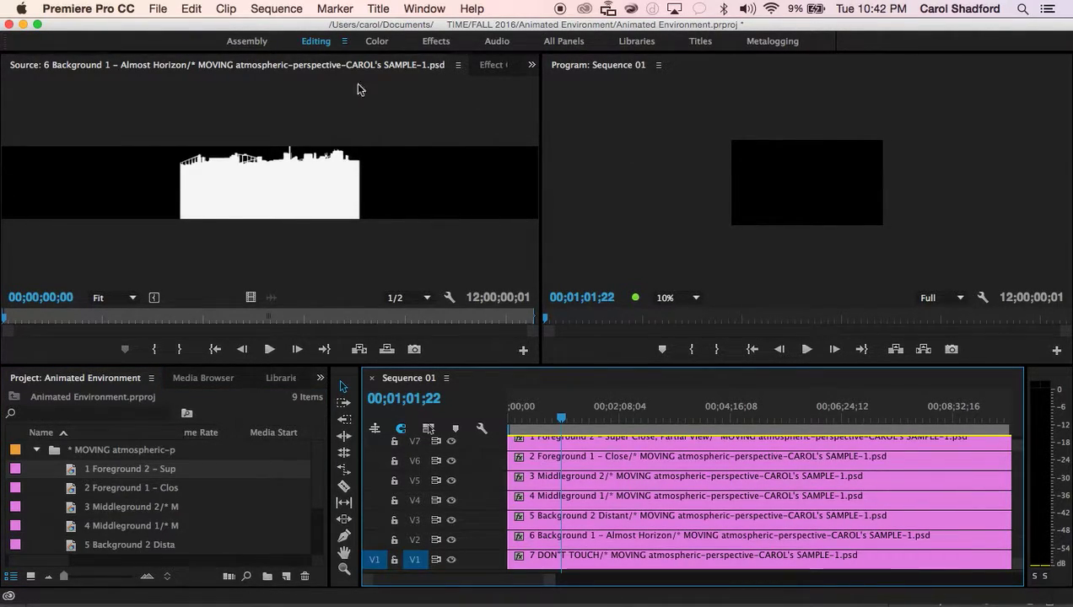
- Move the playhead to 00;01;27;04, show Effect Controls and select the 1 Foreground 2 clip
left_click(583, 413)
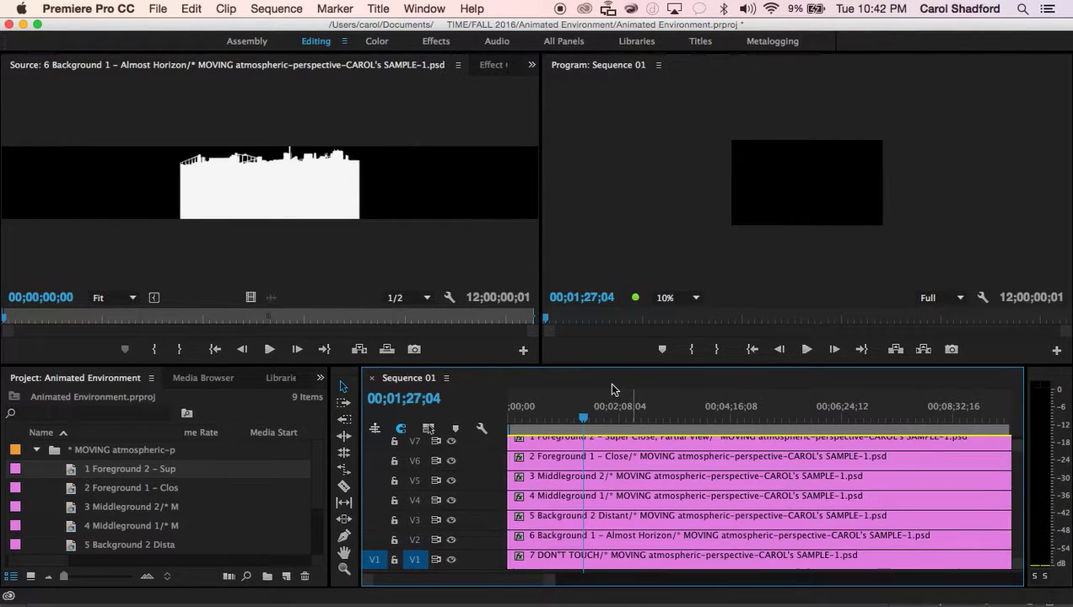
left_click(495, 65)
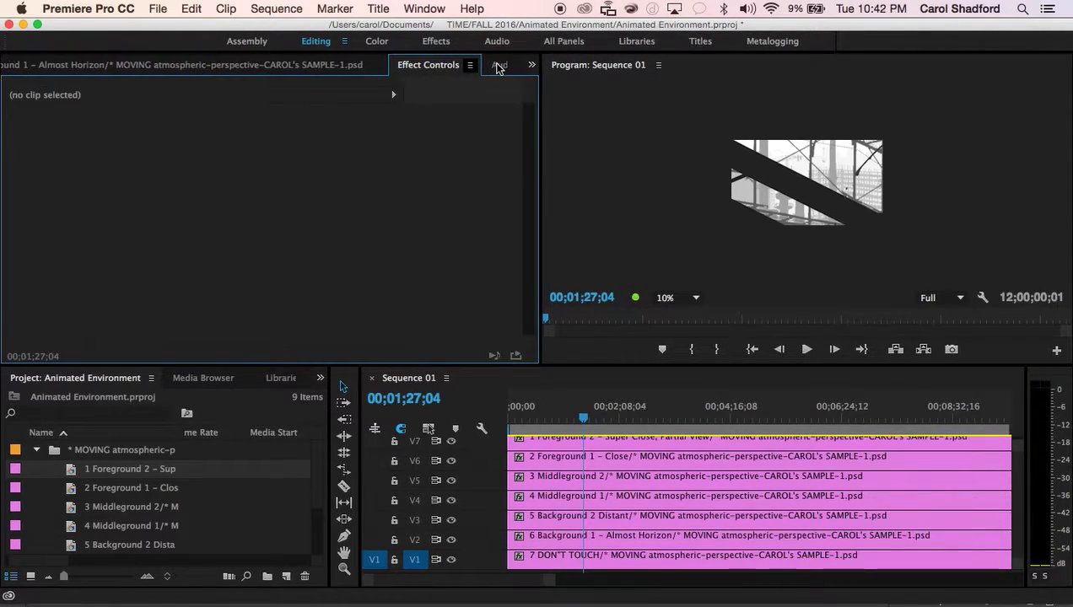
left_click(418, 7)
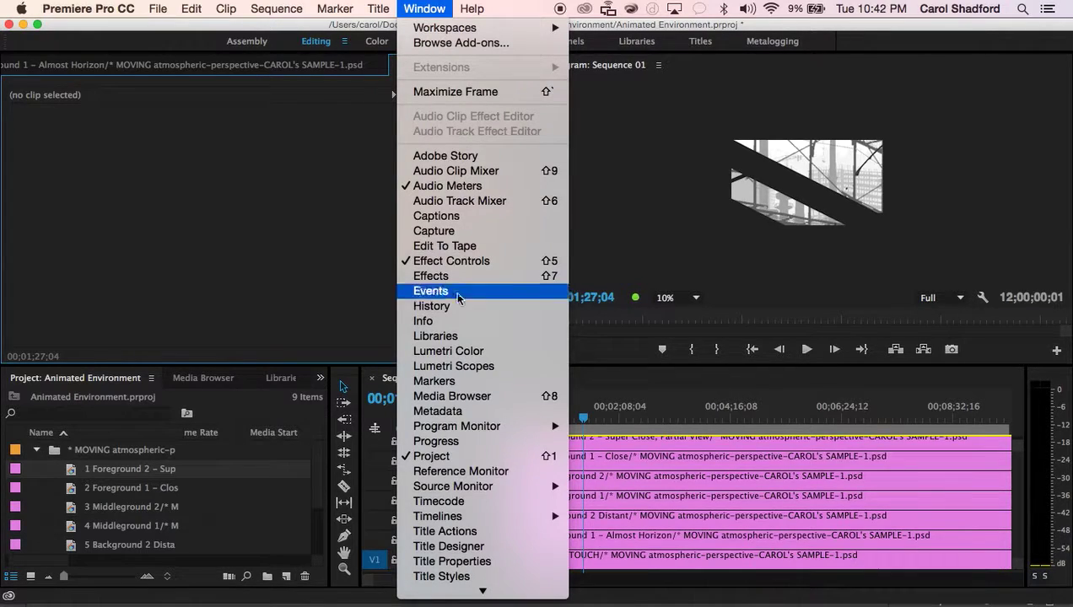
left_click(454, 262)
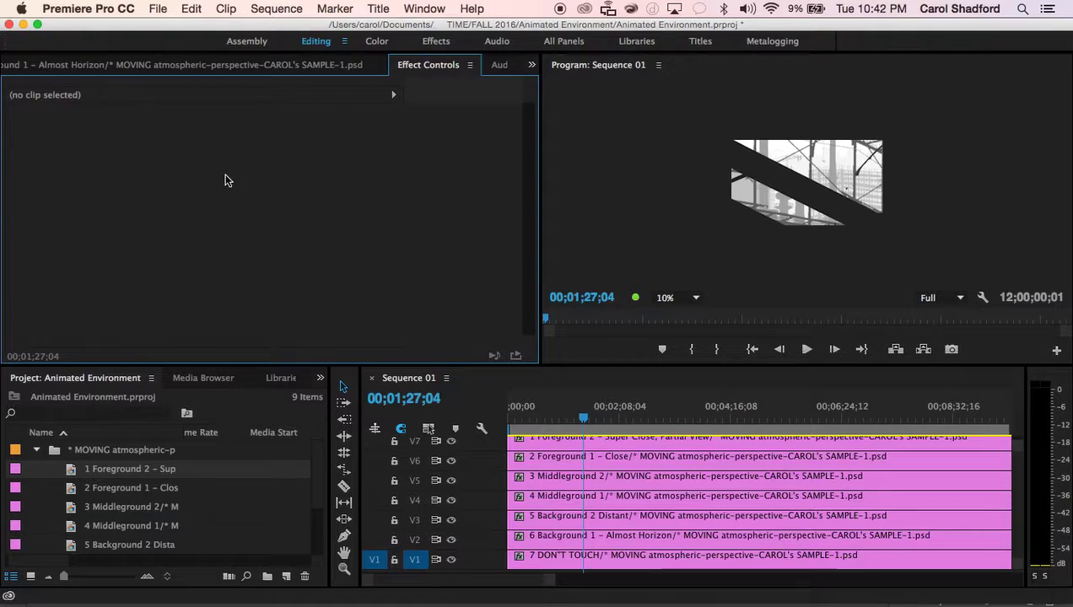
scroll(595, 498, "up", 1)
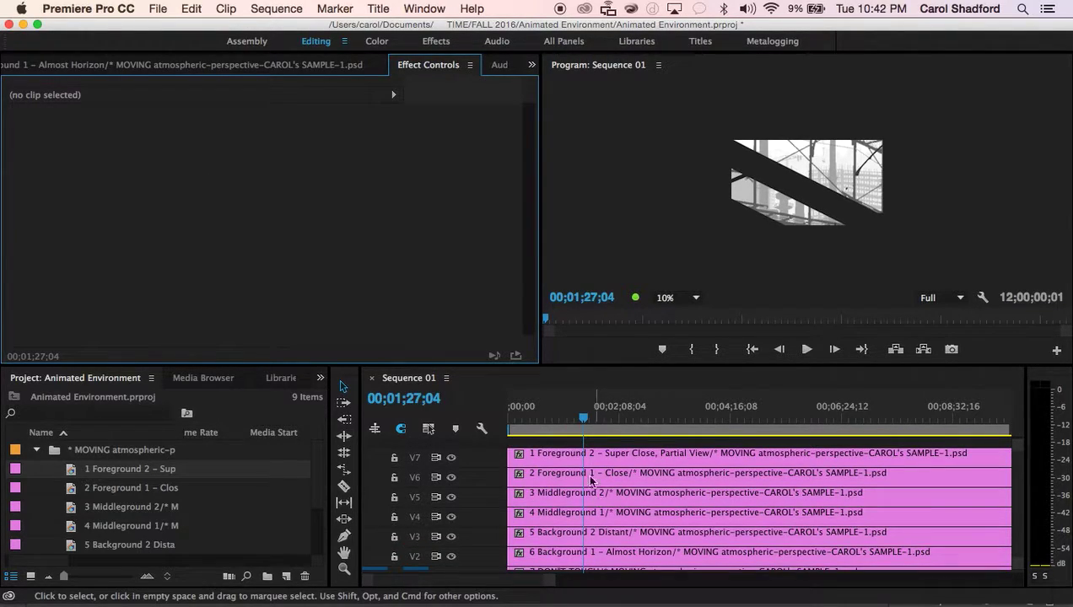
left_click(558, 452)
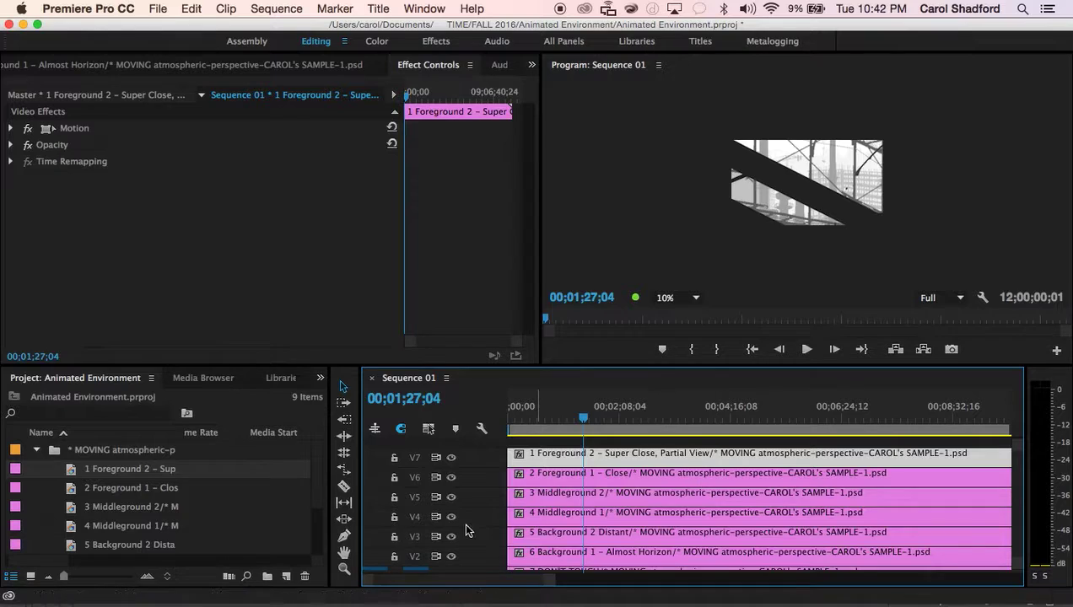
- Lock tracks V1–V6 and expand the clip's Motion properties
left_click(394, 478)
left_click(394, 497)
left_click(394, 517)
left_click(393, 537)
left_click(394, 557)
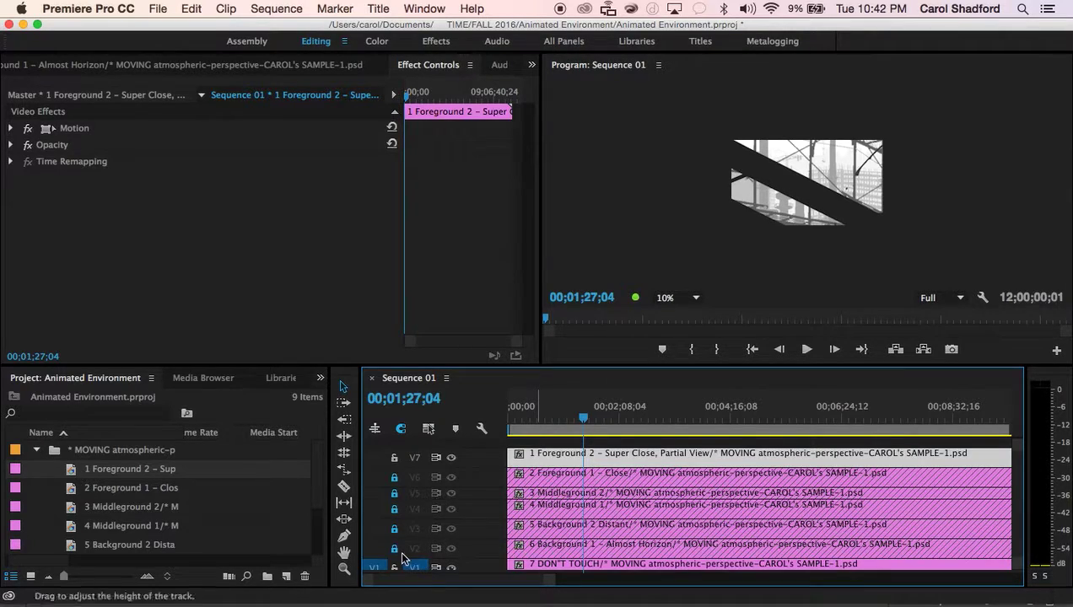
left_click(395, 568)
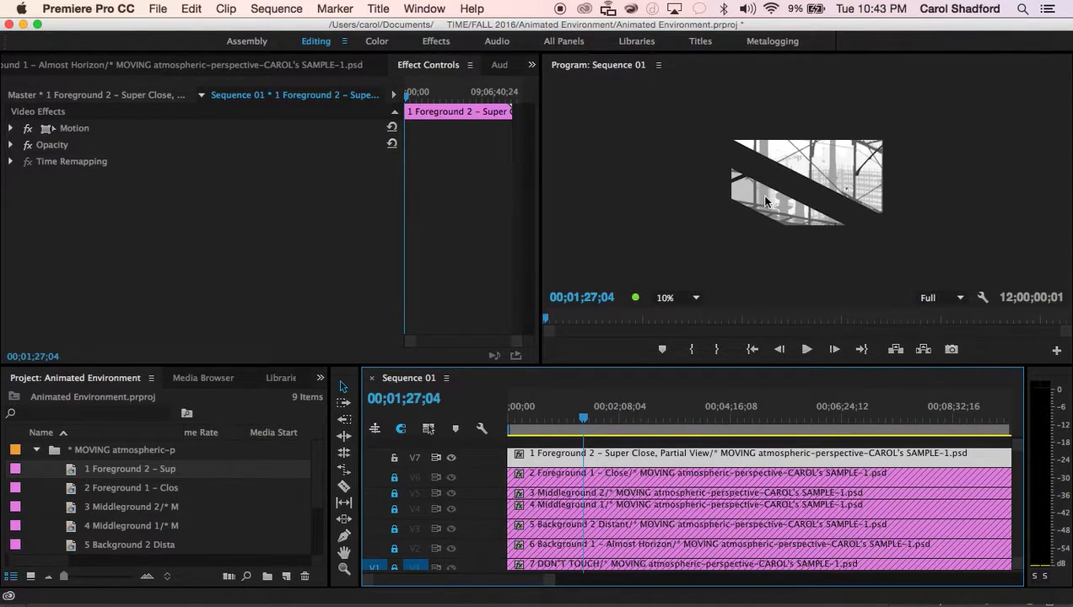
left_click(11, 128)
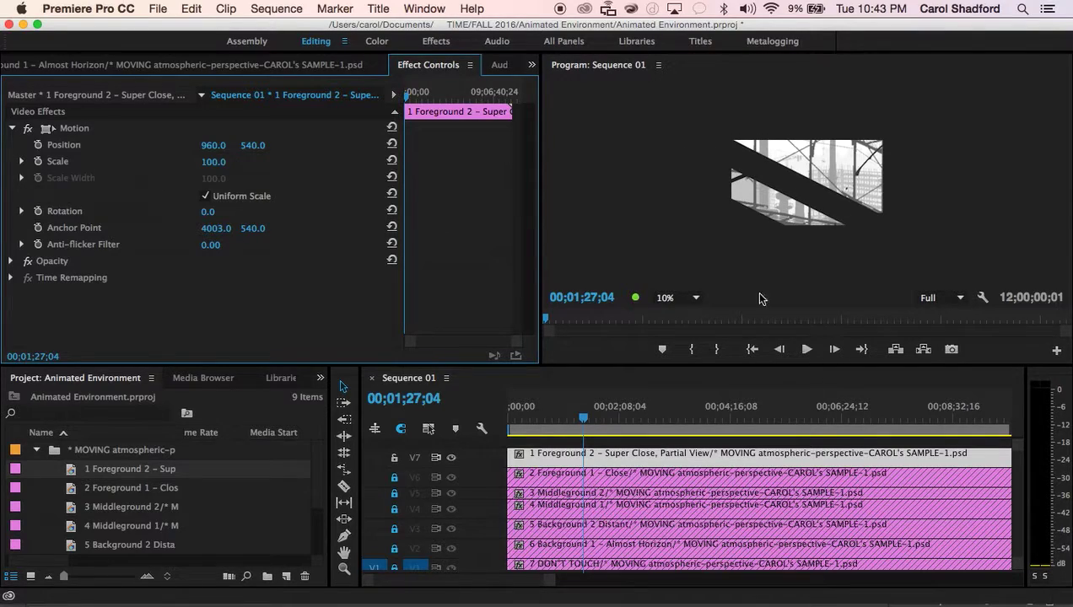
left_click(783, 180)
left_click(782, 181)
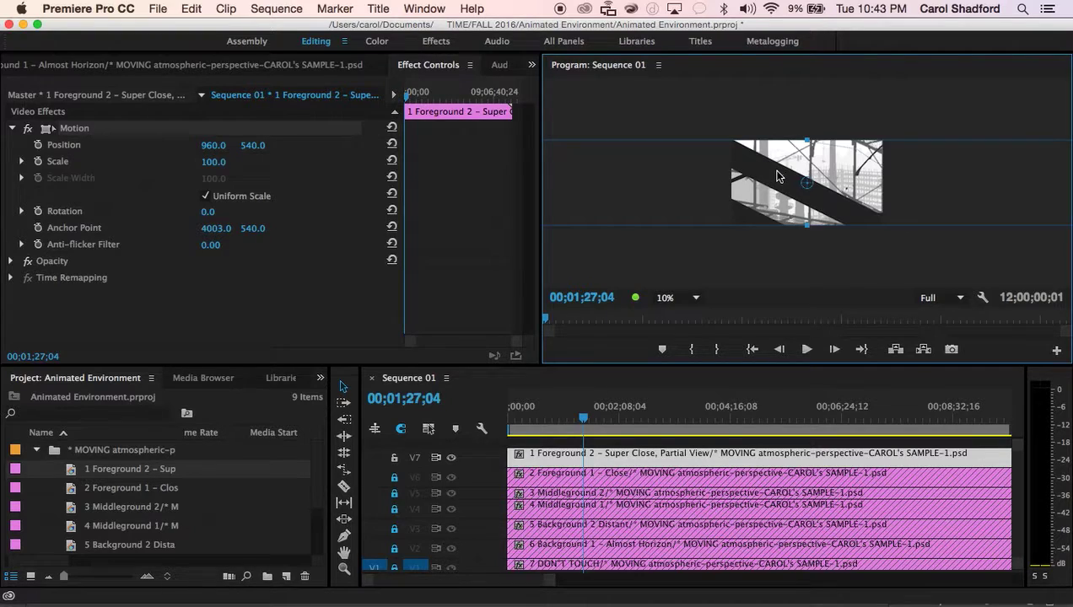
left_click_drag(777, 176, 843, 167)
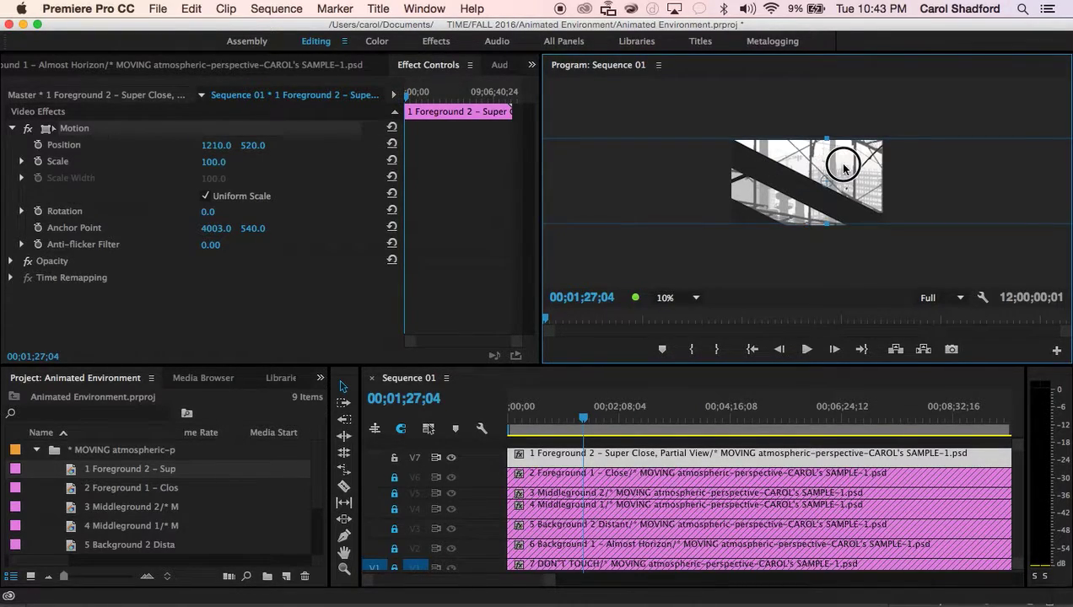
left_click_drag(843, 167, 902, 170)
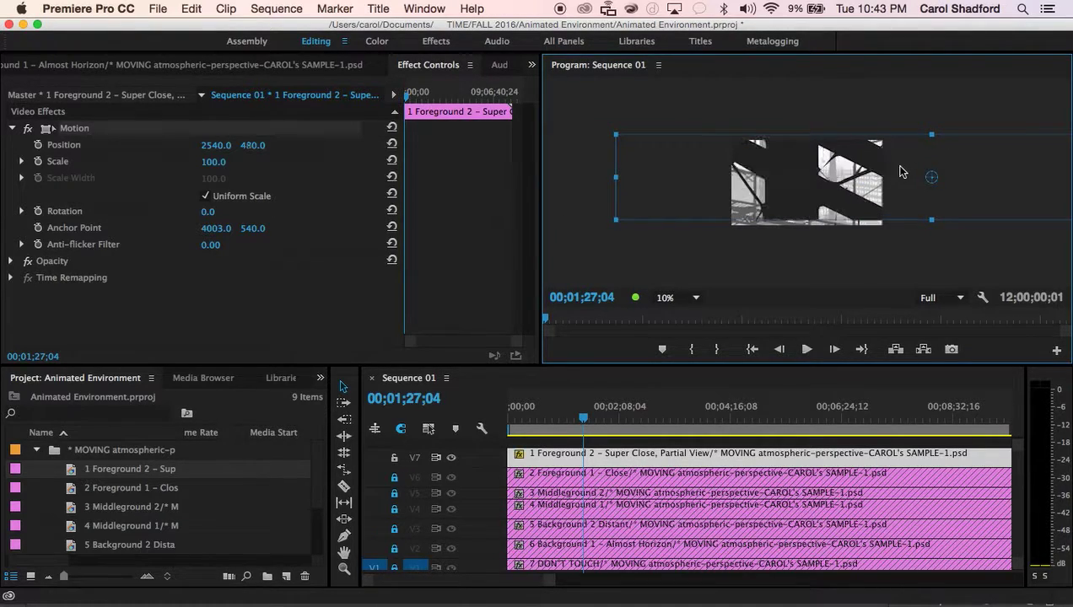
key("super+z")
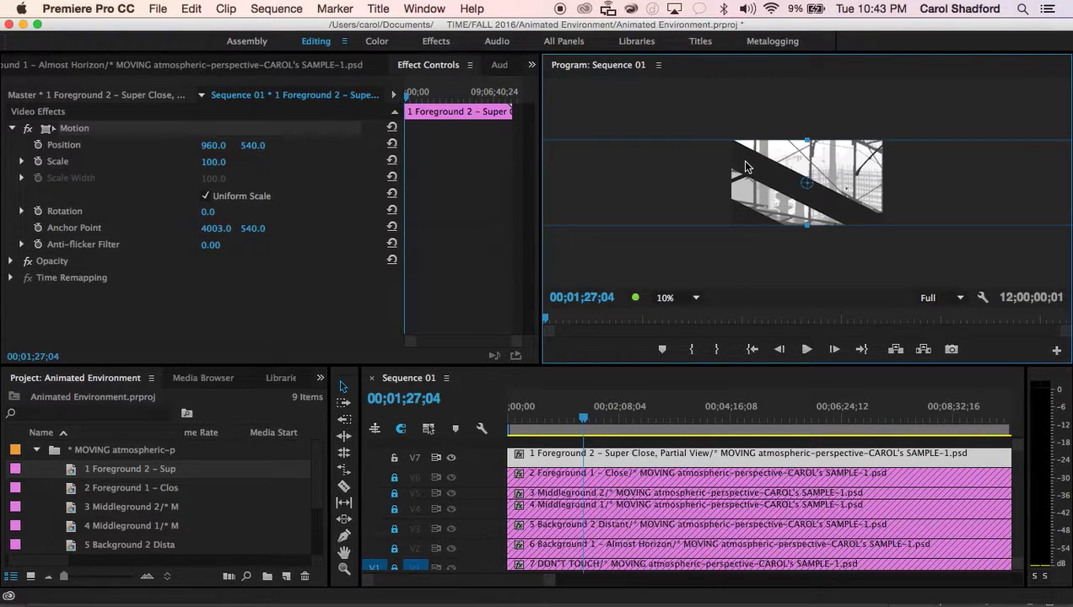
- Drag the 1 Foreground 2 clip right in the Program monitor to Position 3980, 460
left_click_drag(745, 167, 743, 166)
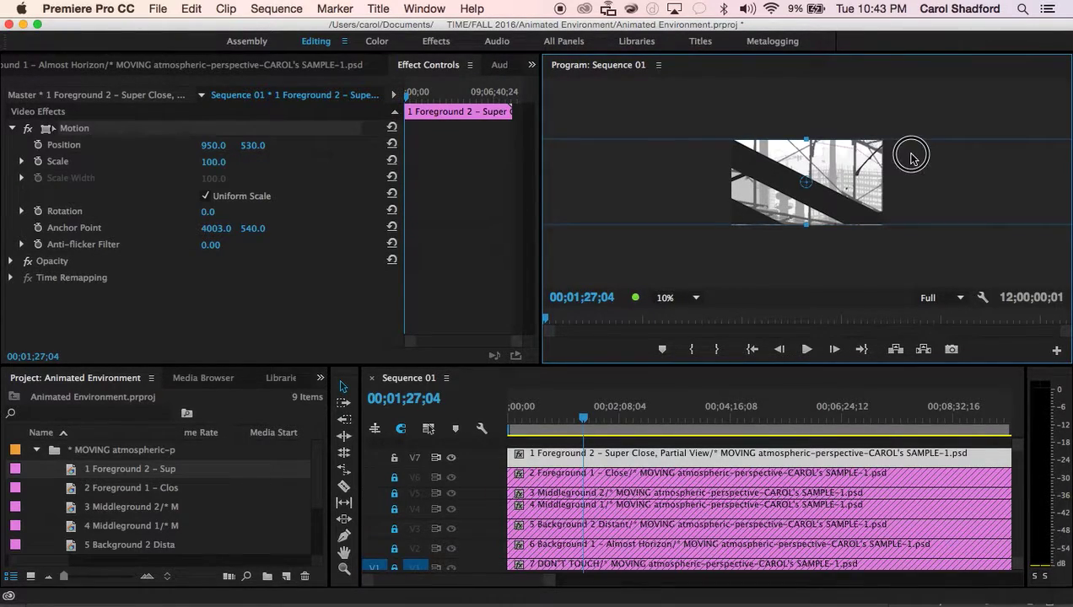
mouse_move(911, 158)
left_mouse_down()
mouse_move(1003, 165)
mouse_move(943, 191)
mouse_move(946, 172)
mouse_move(899, 167)
left_mouse_up()
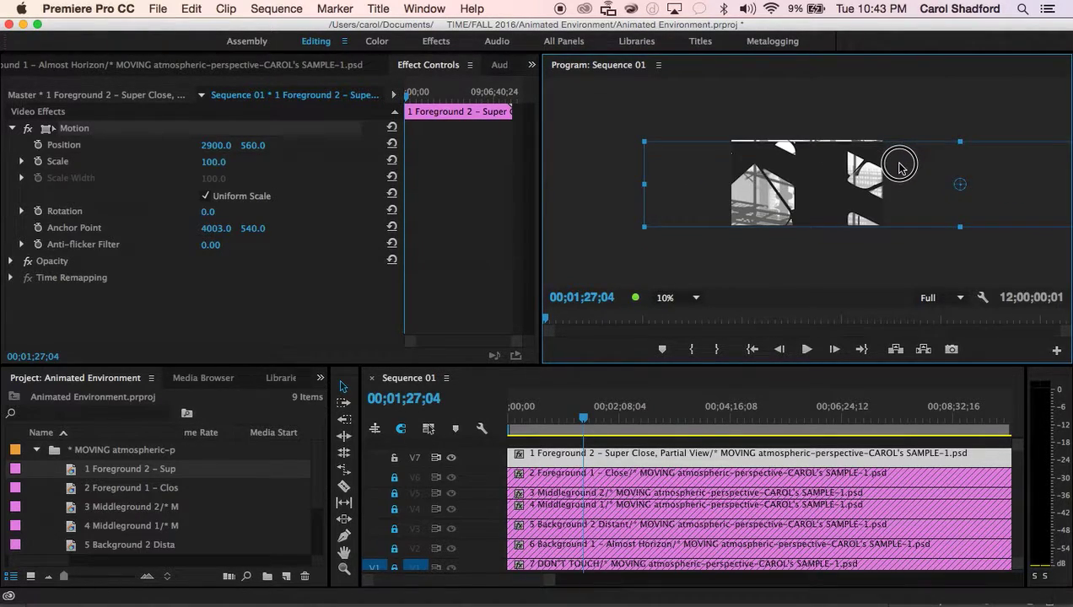
left_click_drag(899, 167, 986, 158)
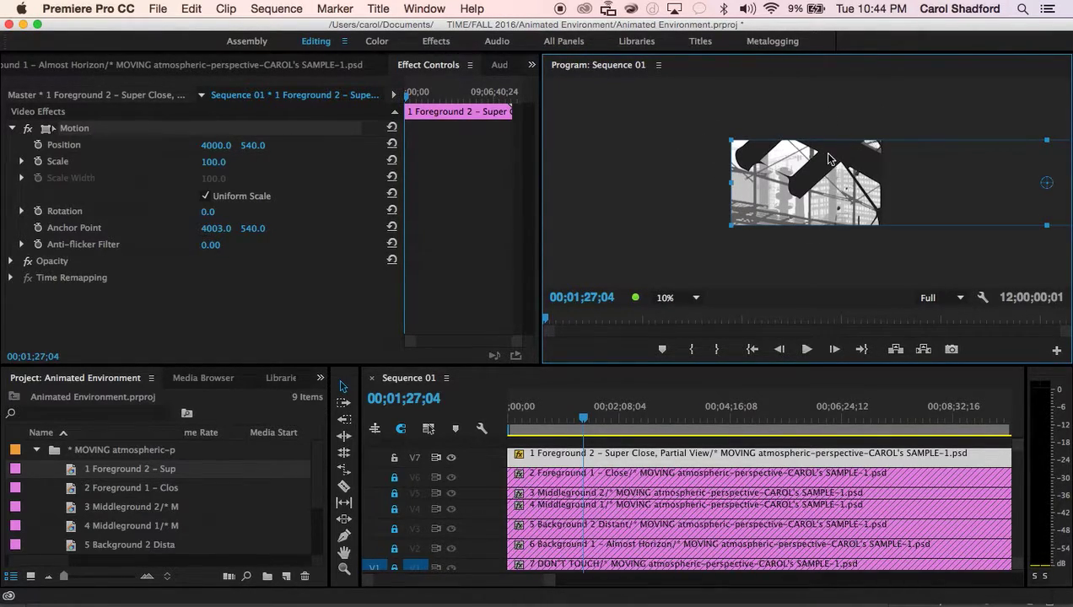
mouse_move(826, 159)
left_mouse_down()
mouse_move(826, 149)
mouse_move(709, 156)
mouse_move(850, 163)
left_mouse_up()
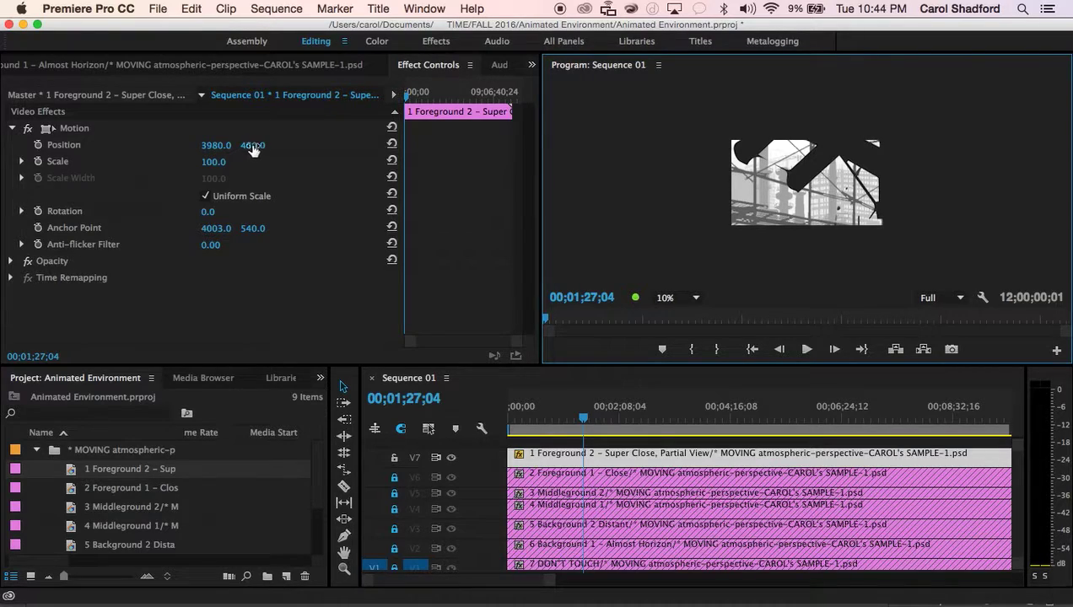
- Change the clip's Position Y value to 540 in Effect Controls
left_click(253, 145)
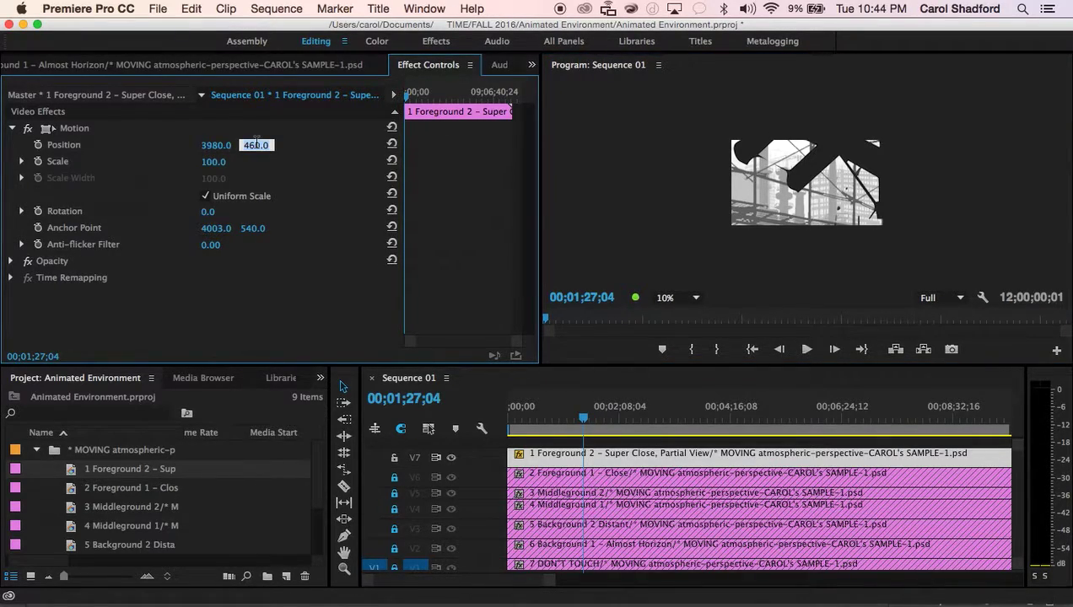
type("540")
key("Return")
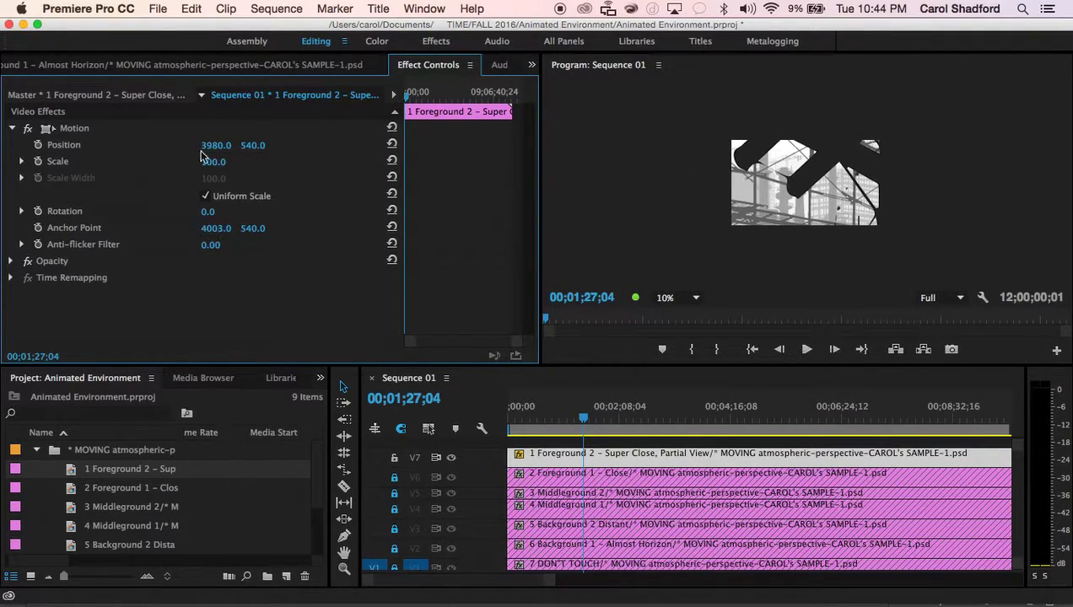
- Scrub the current time slightly later, then back earlier in the Timeline ruler
left_click(419, 95)
left_click_drag(419, 94, 453, 99)
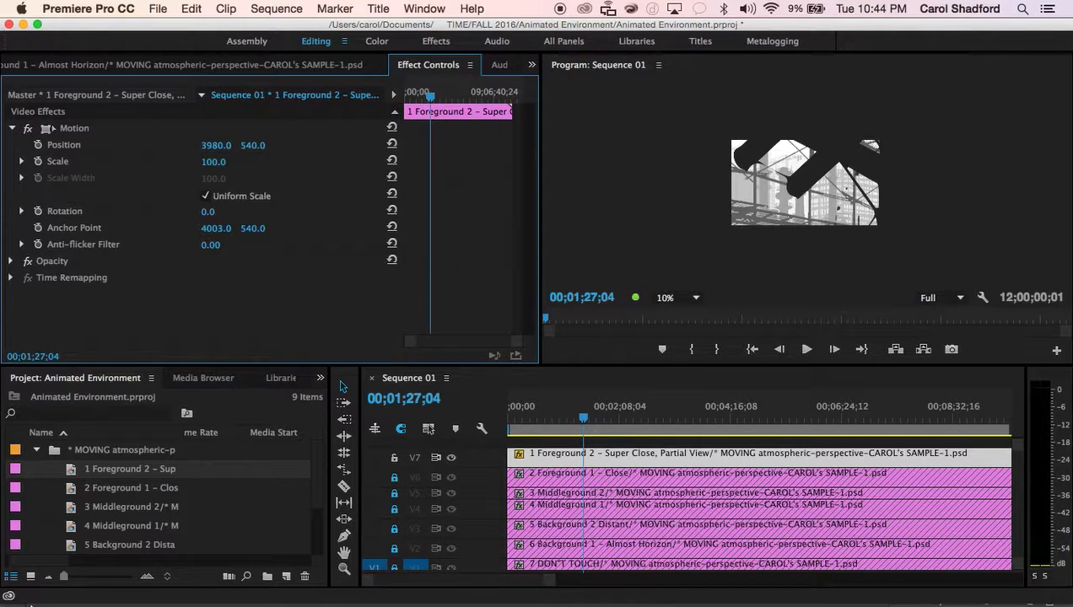
left_click_drag(430, 93, 439, 93)
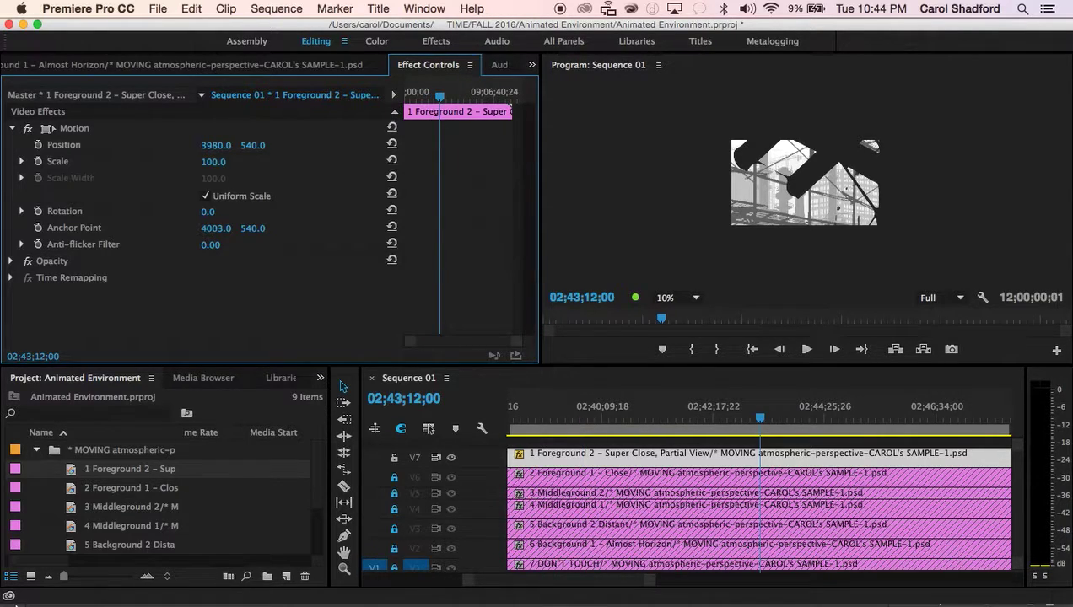
mouse_move(38, 595)
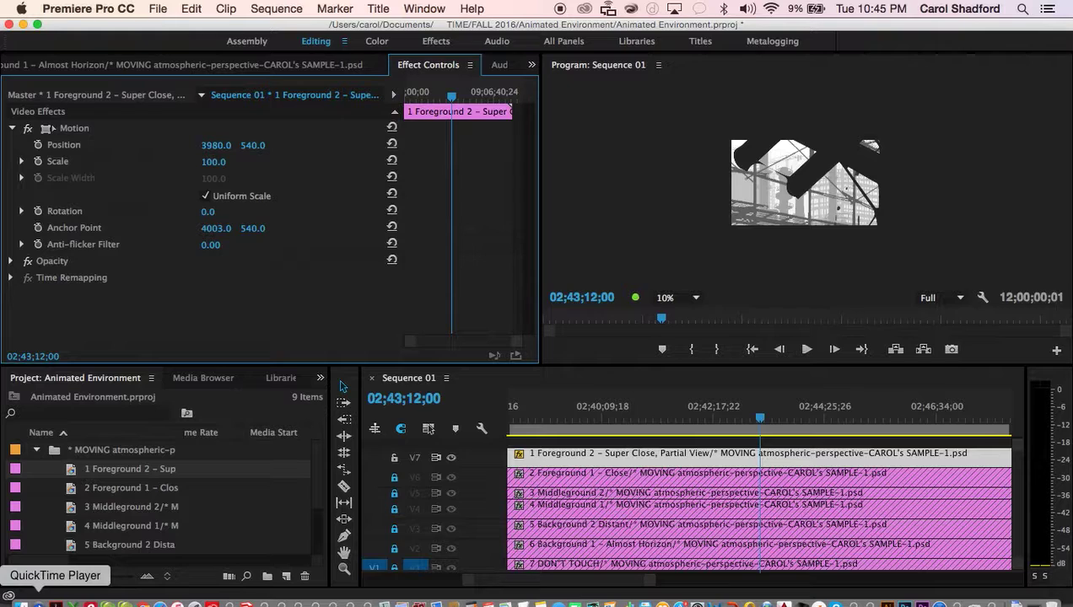
left_click(37, 600)
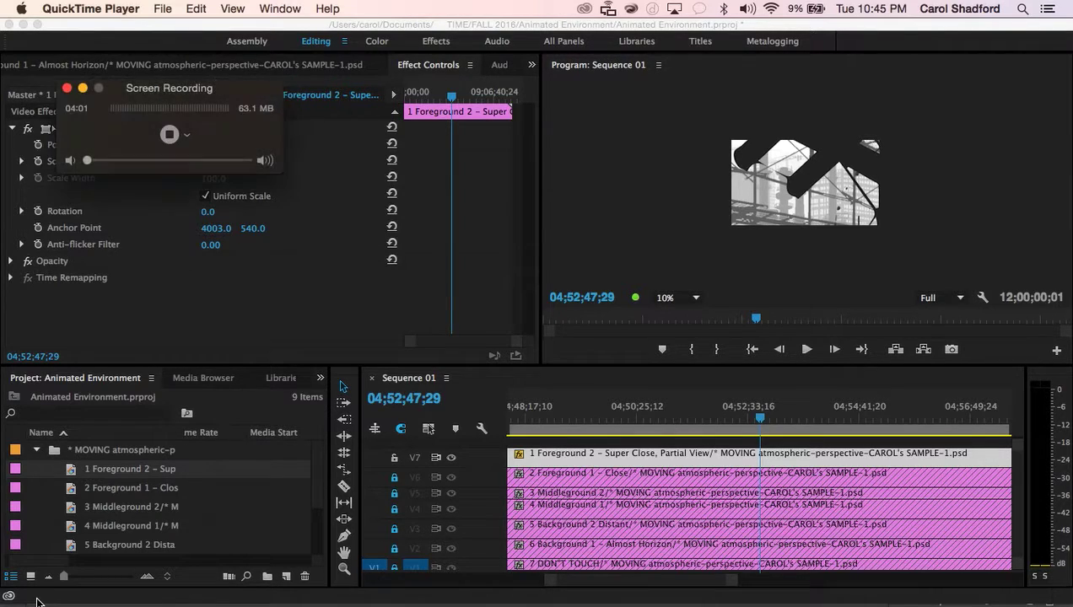
left_click(171, 135)
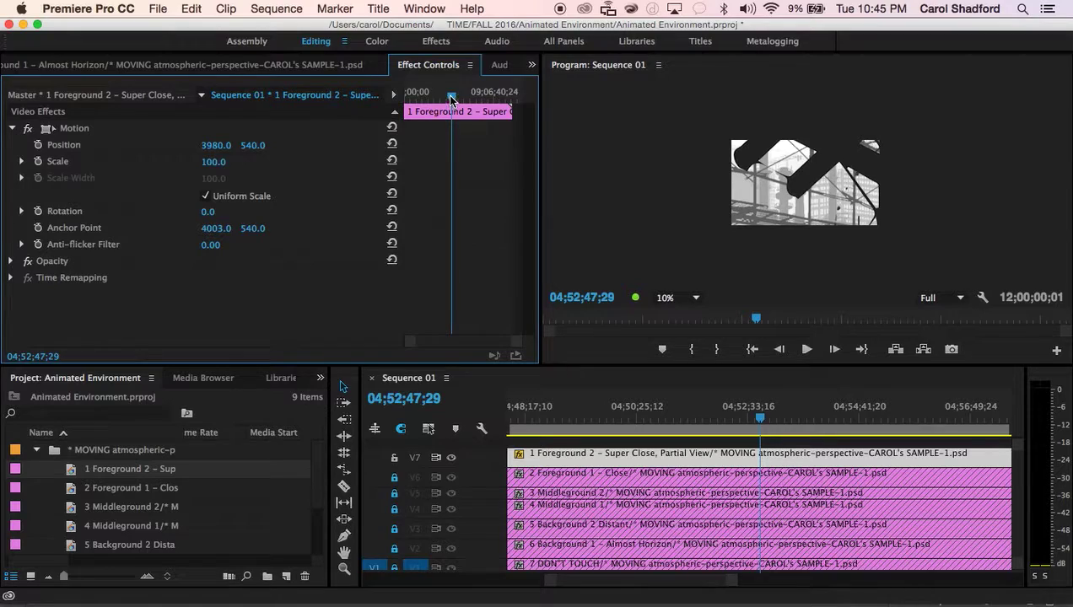
left_click(761, 419)
left_click_drag(761, 419, 753, 419)
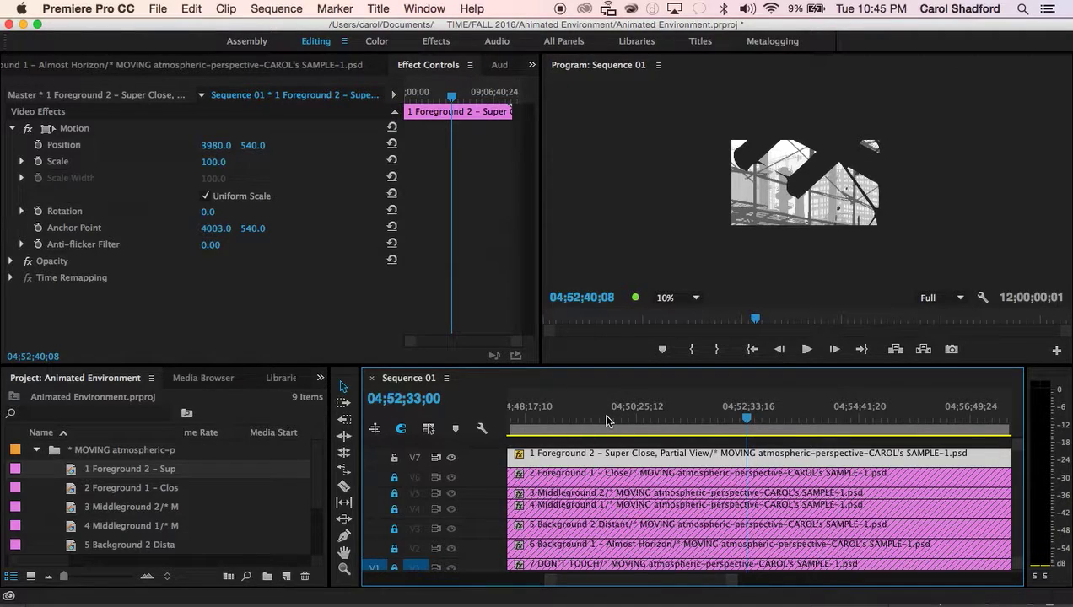
left_click(747, 418)
left_click_drag(769, 407, 717, 418)
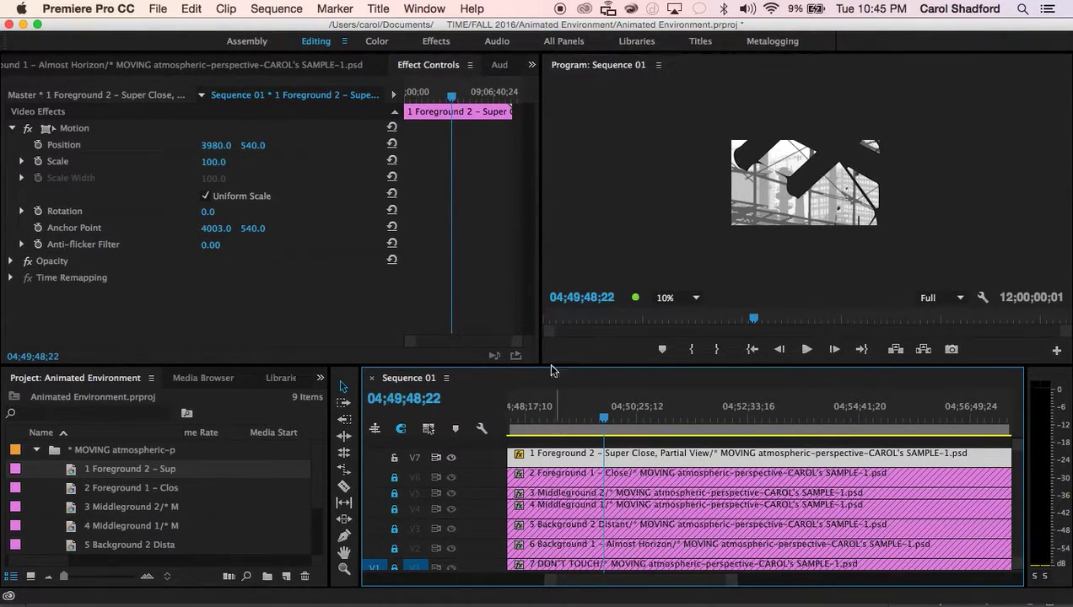
- Scrub the Effect Controls playhead back toward the start, then jump to 00;00;00;00
left_click(453, 100)
left_click_drag(453, 101, 448, 100)
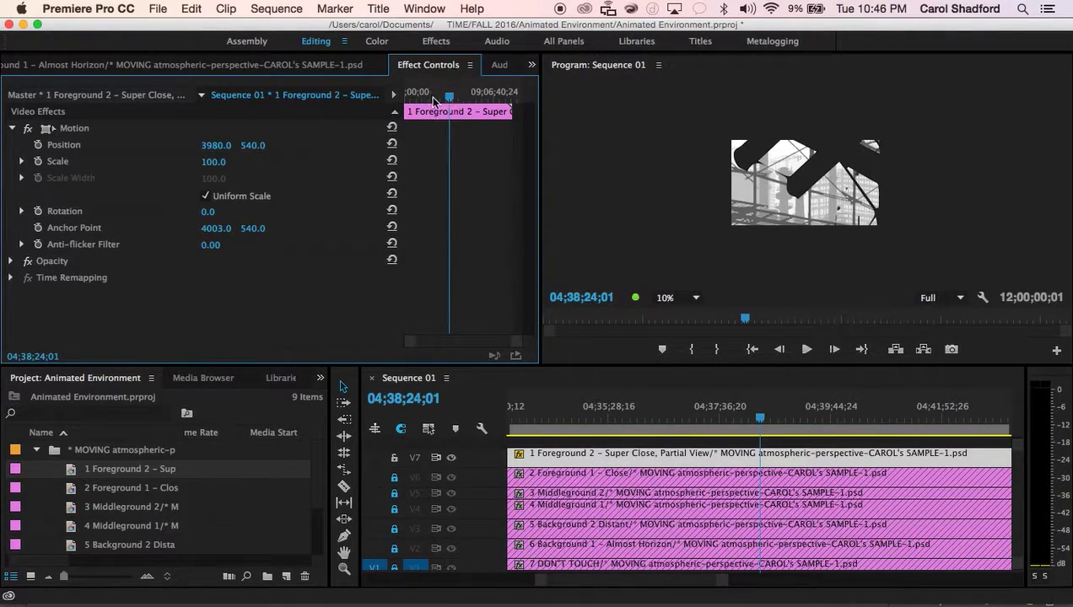
left_click(446, 97)
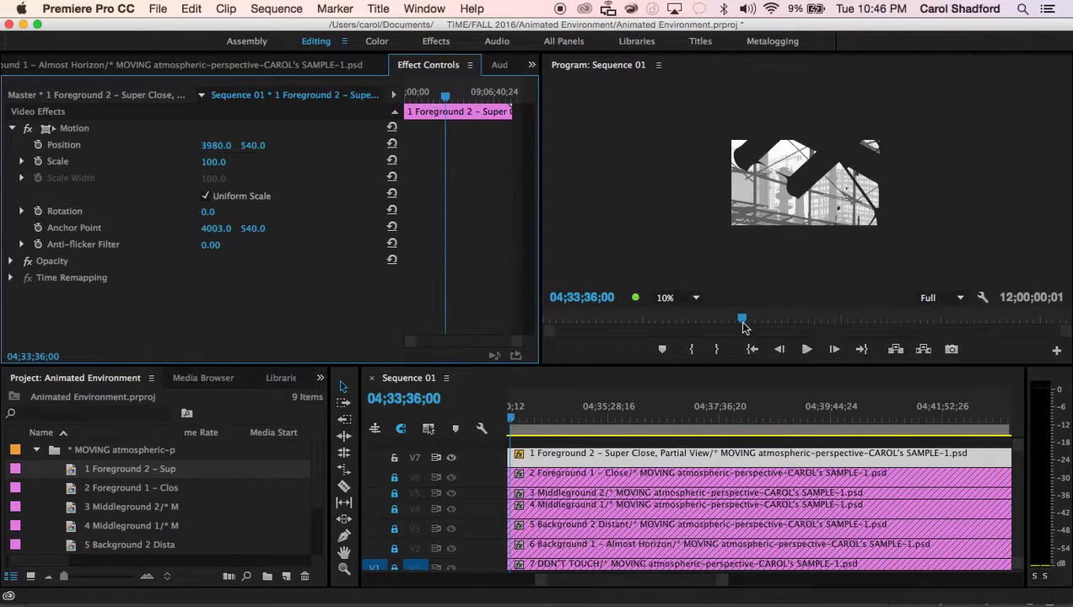
left_click(430, 95)
left_click(430, 96)
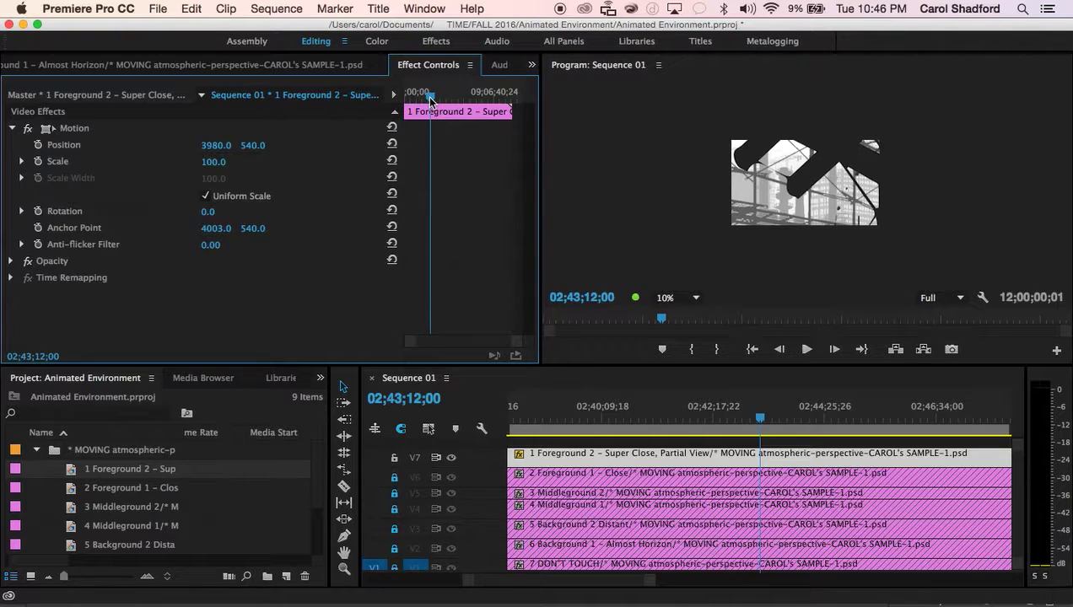
left_click_drag(430, 99, 420, 98)
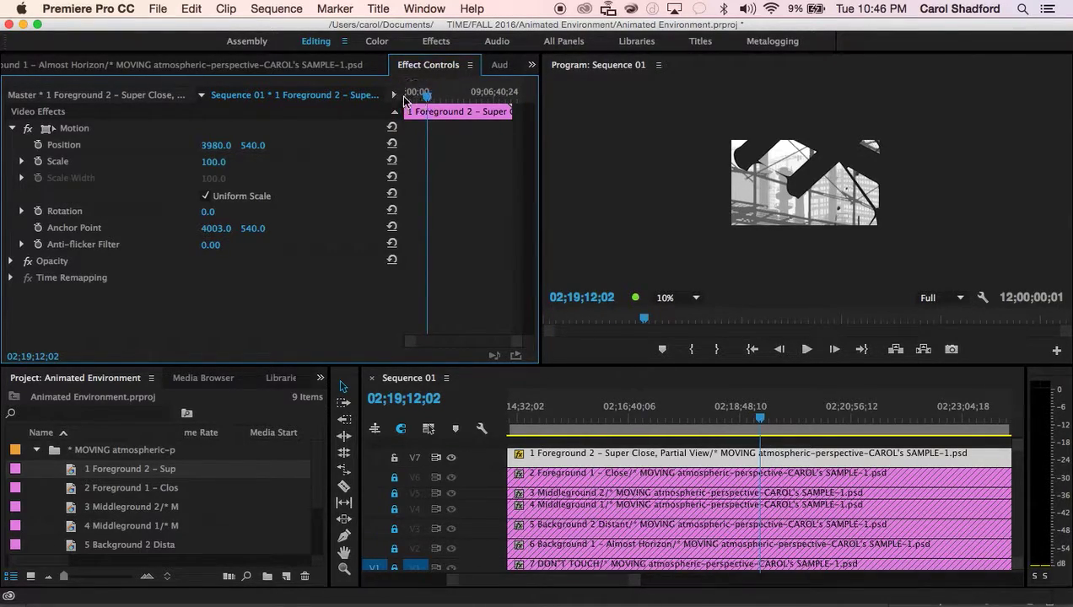
left_click(404, 99)
key("Home")
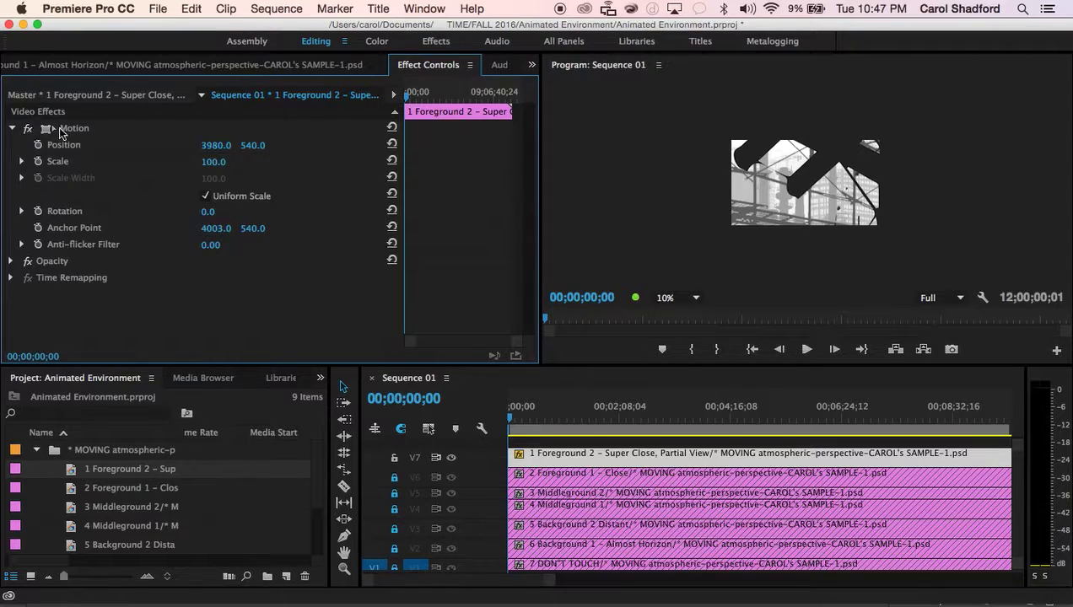
- Enable Position keyframing on Foreground 2 at 3980, 540, then move the playhead later
left_click(12, 131)
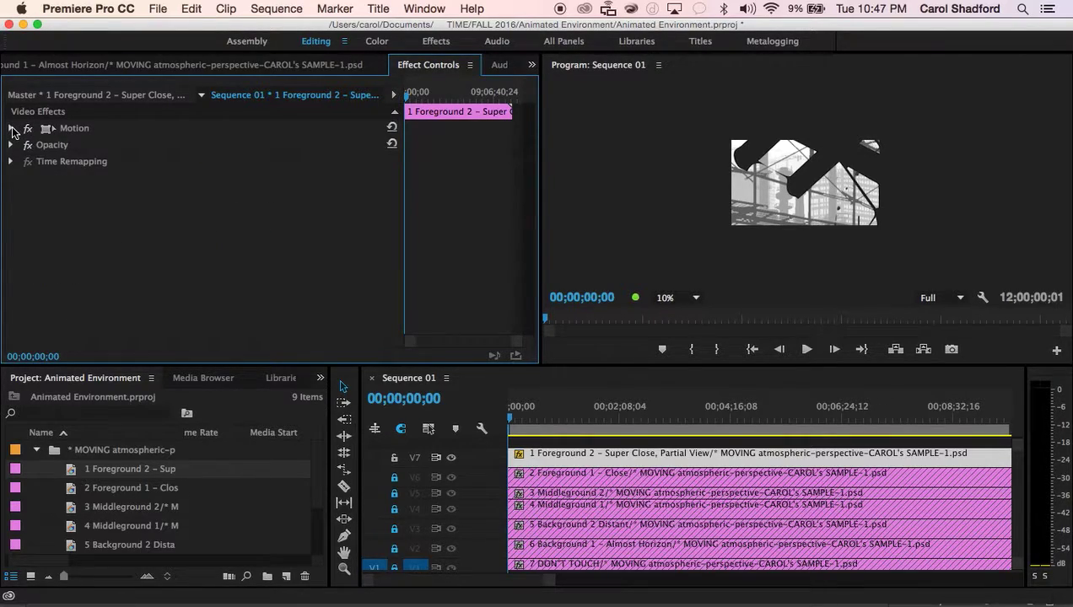
left_click(12, 128)
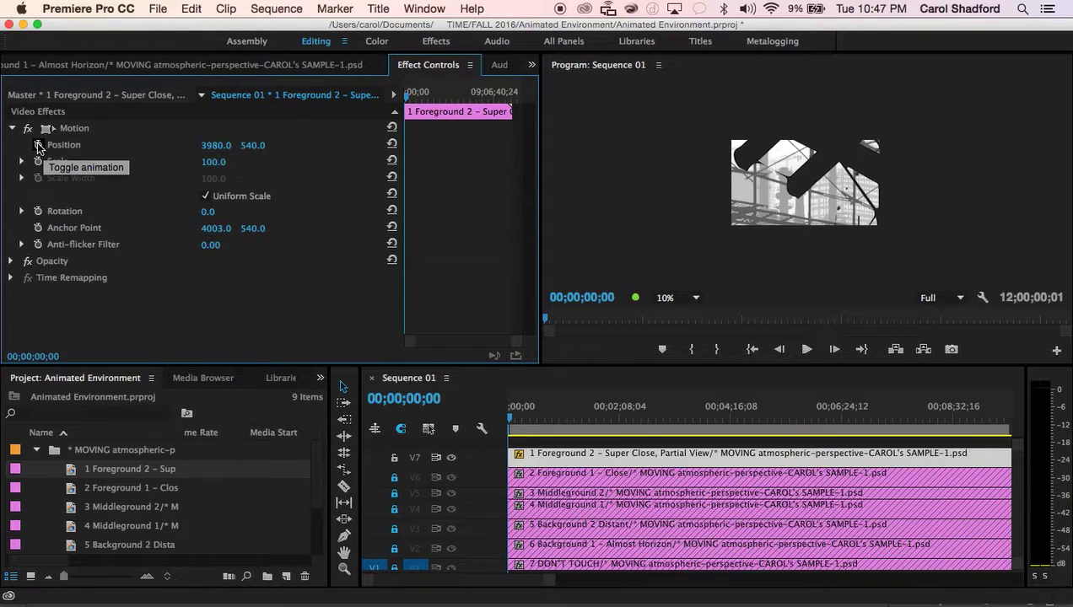
left_click(38, 146)
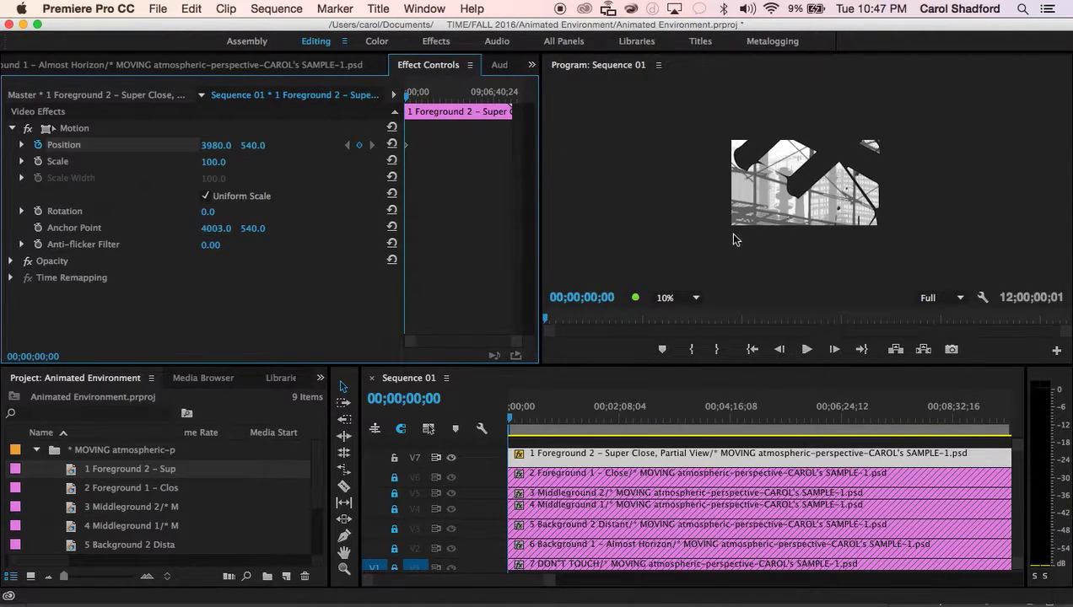
left_click(408, 96)
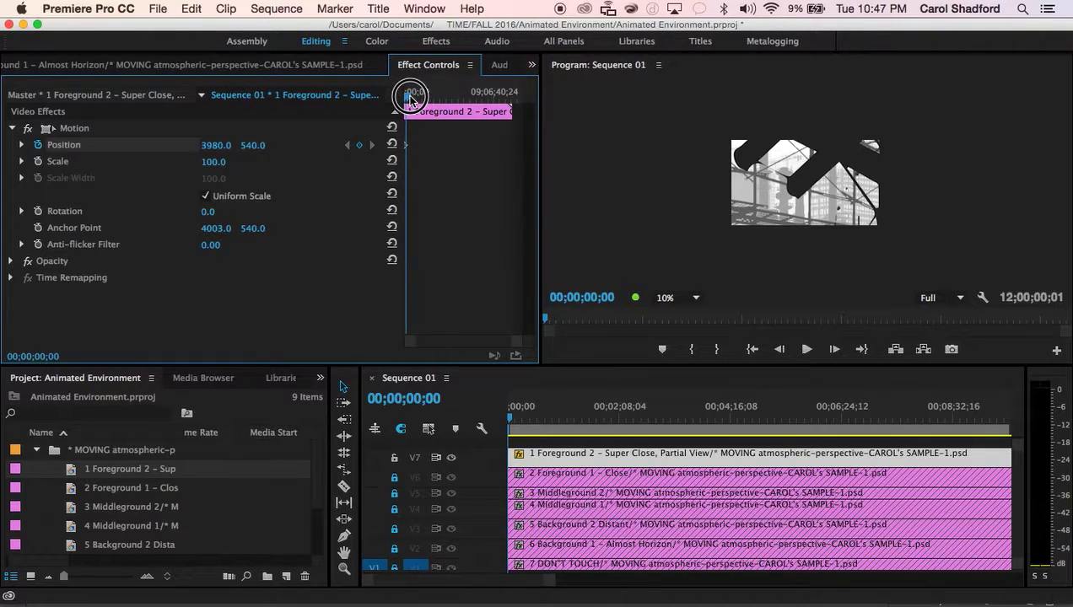
left_click_drag(408, 96, 506, 96)
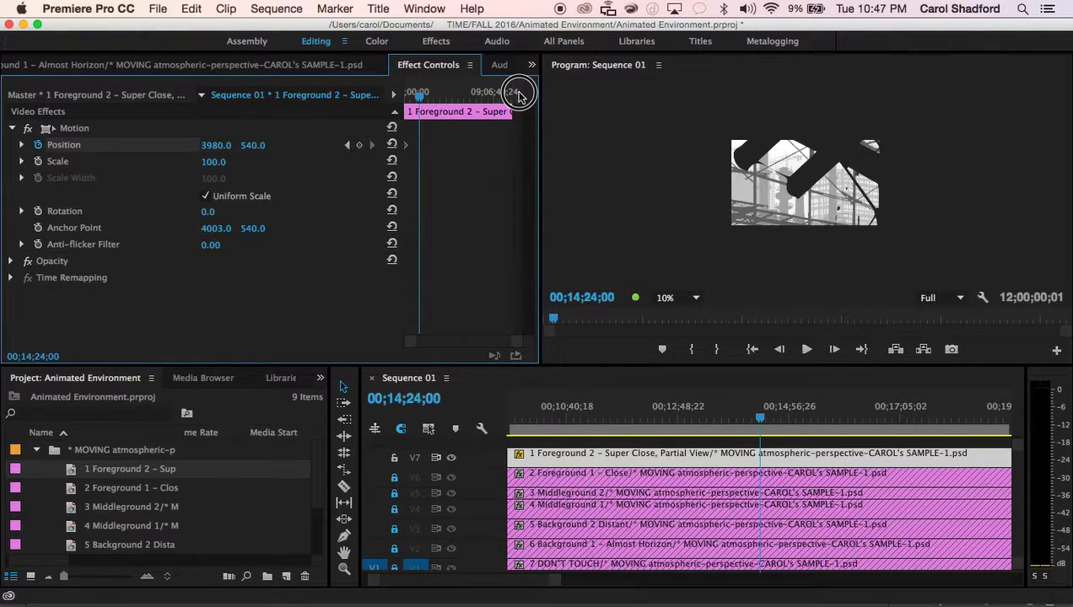
- Step to the clip's final frame, 12;00;00;00, and add a Position keyframe there
left_click_drag(518, 96, 530, 98)
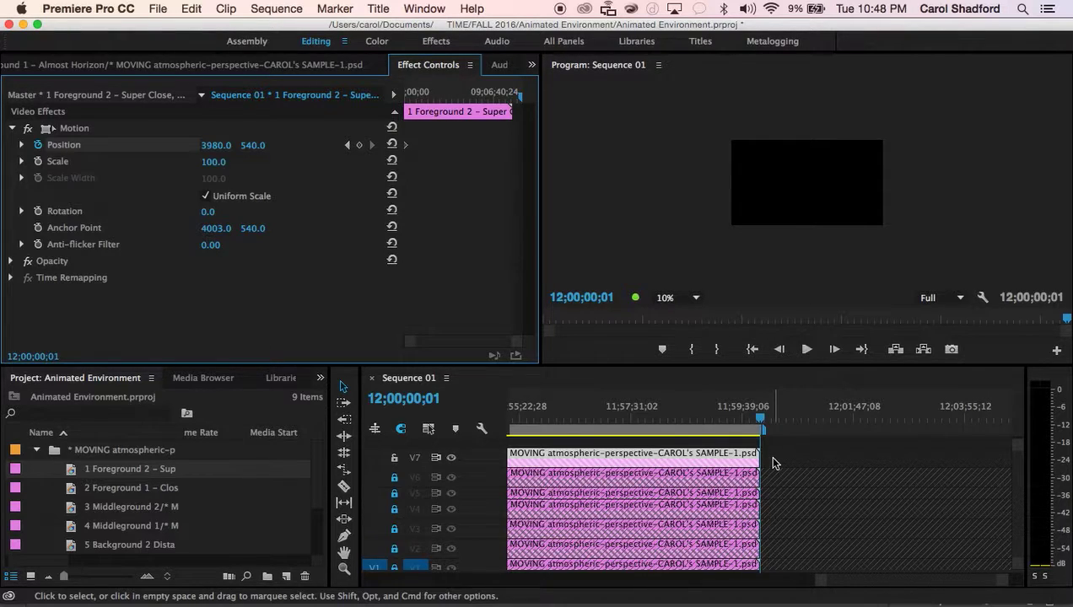
key("Left")
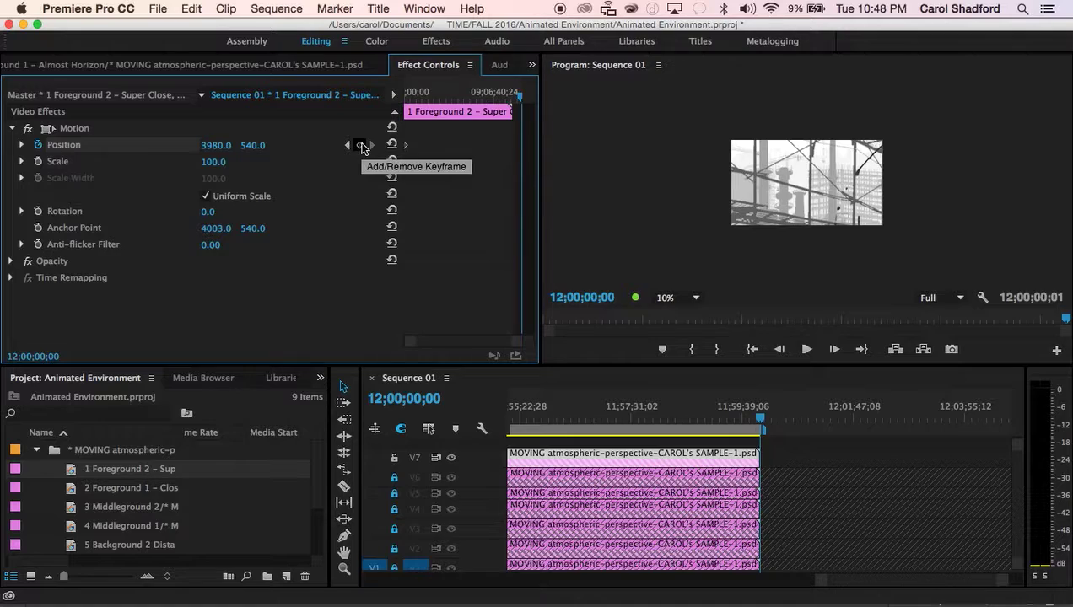
left_click(360, 146)
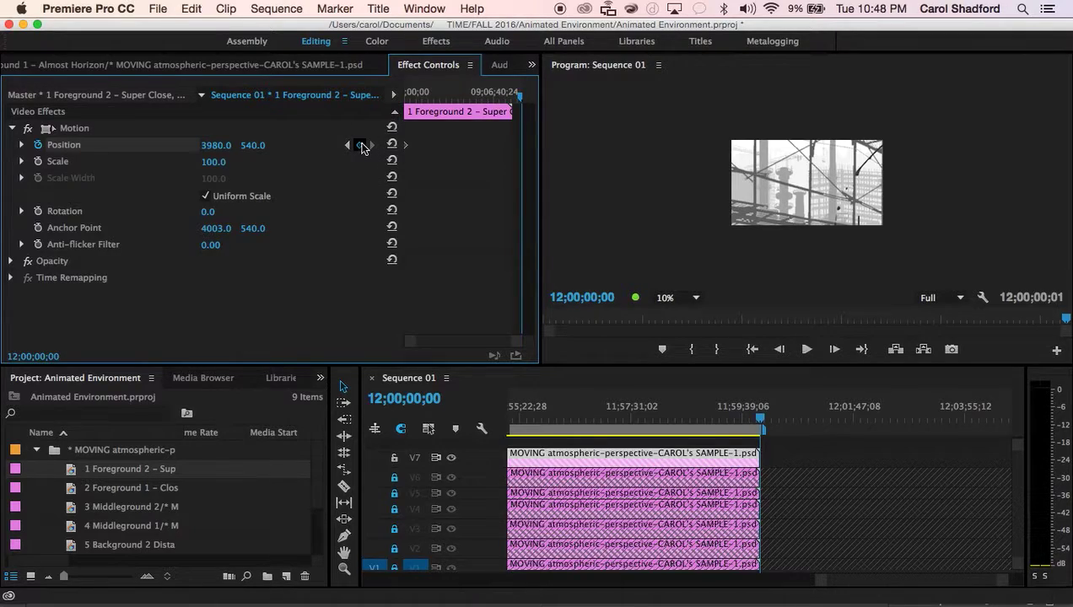
left_click(817, 173)
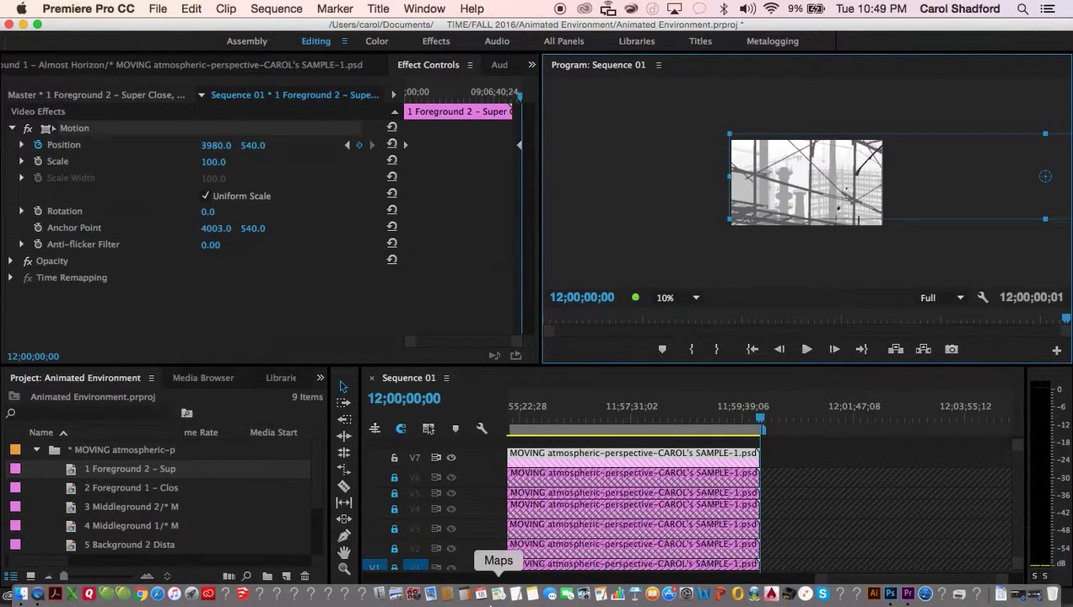
- In Photoshop, hide Foreground 2, Middleground and Background layers, leaving Foreground 1 - Close and DON'T TOUCH visible
key("super+Tab")
key("super+Tab")
key("super+Tab")
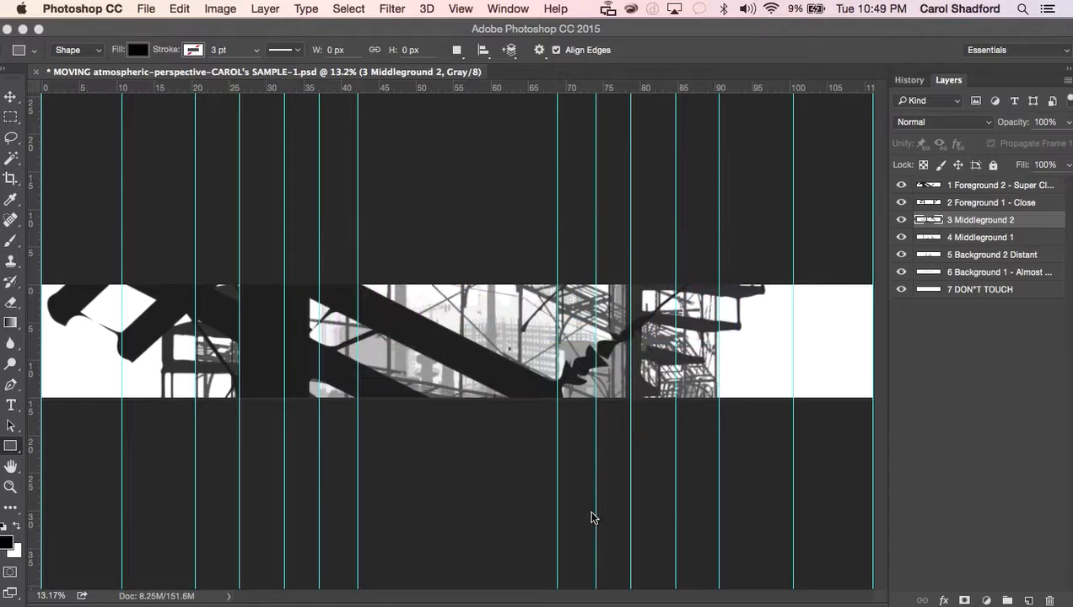
left_click(900, 185)
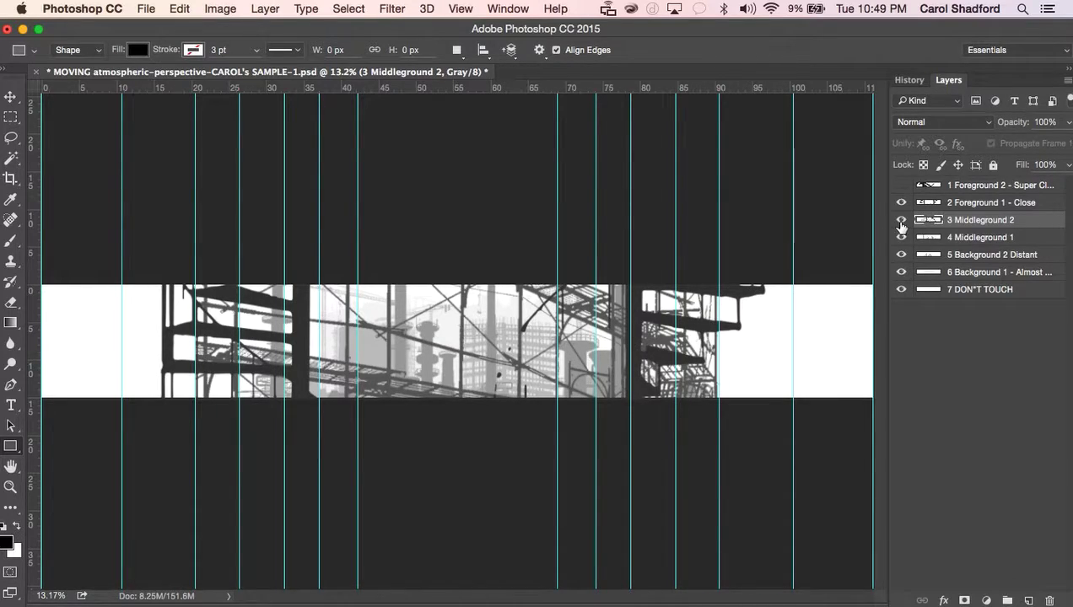
left_click_drag(901, 220, 900, 274)
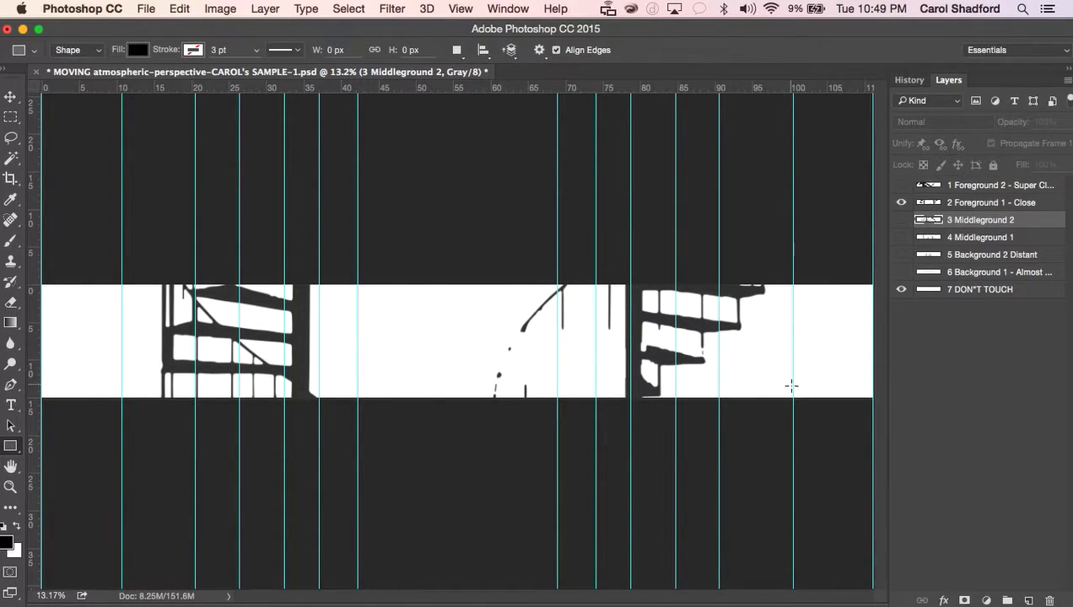
left_click(900, 203)
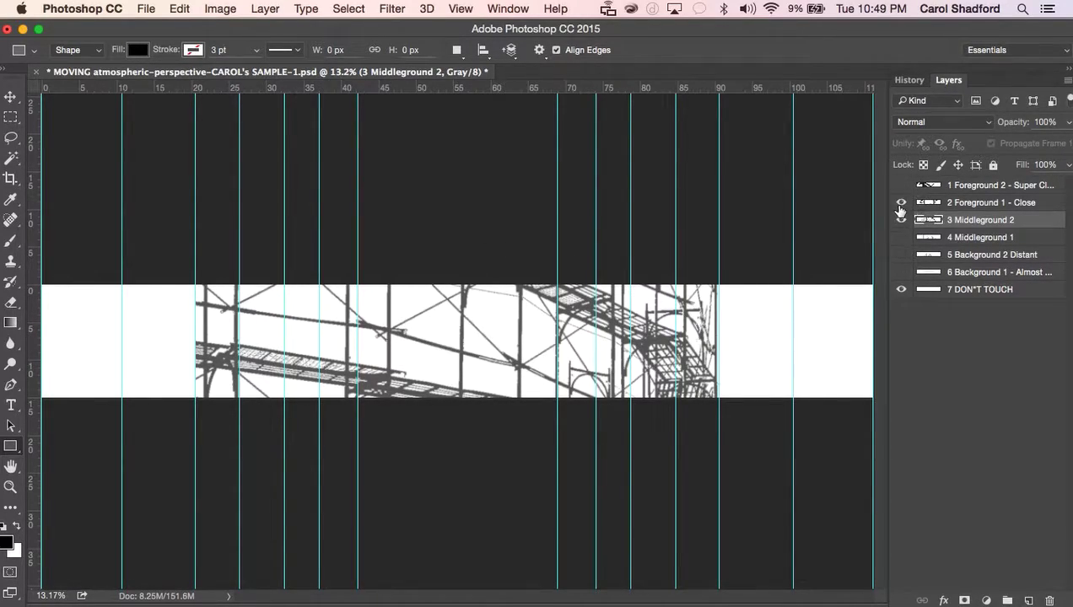
left_click(900, 203)
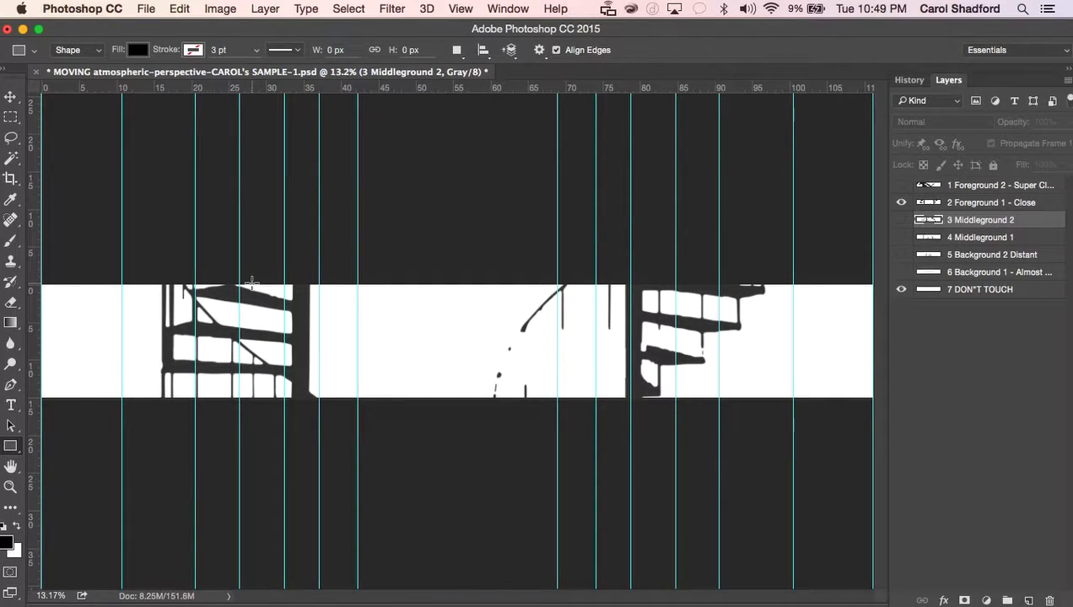
key("super+semicolon")
key("super+semicolon")
key("super+semicolon")
key("super+semicolon")
- Pick the Brush tool at 4 px and target the Foreground 1 - Close layer
left_click(11, 240)
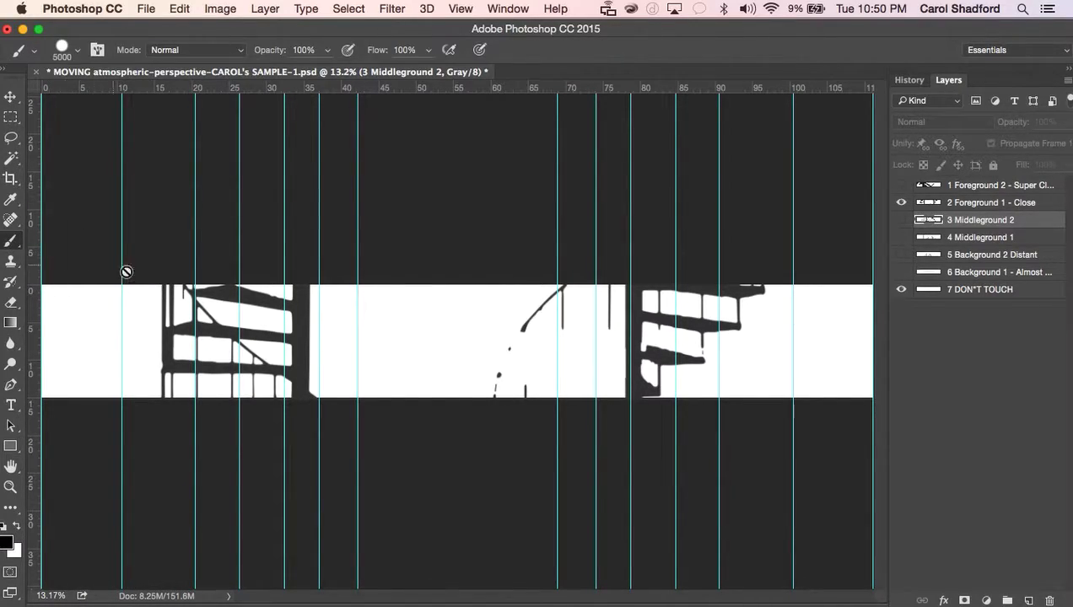
left_click(969, 204)
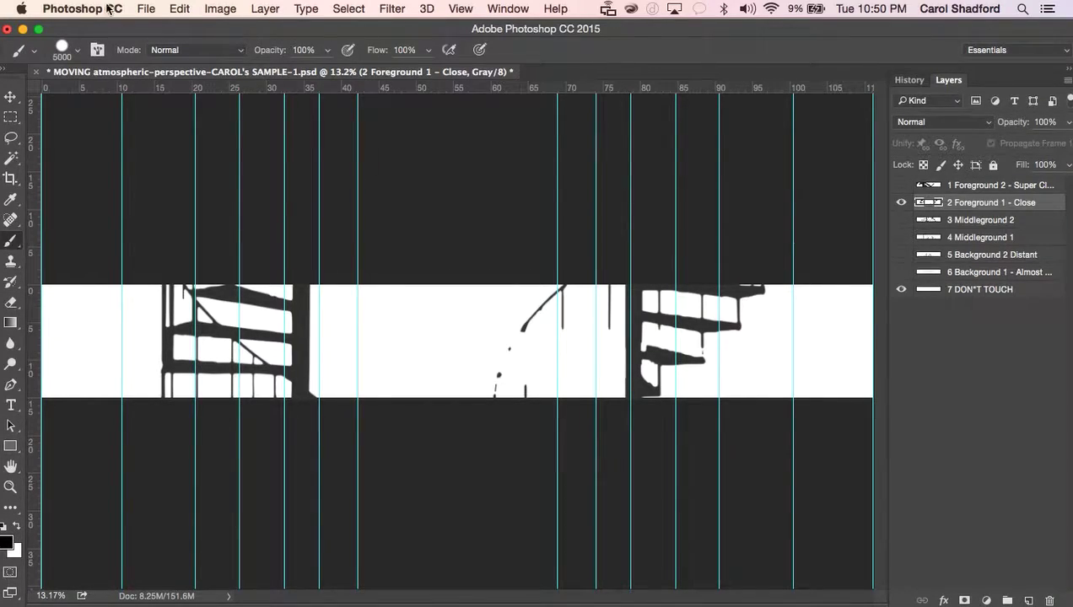
left_click(79, 52)
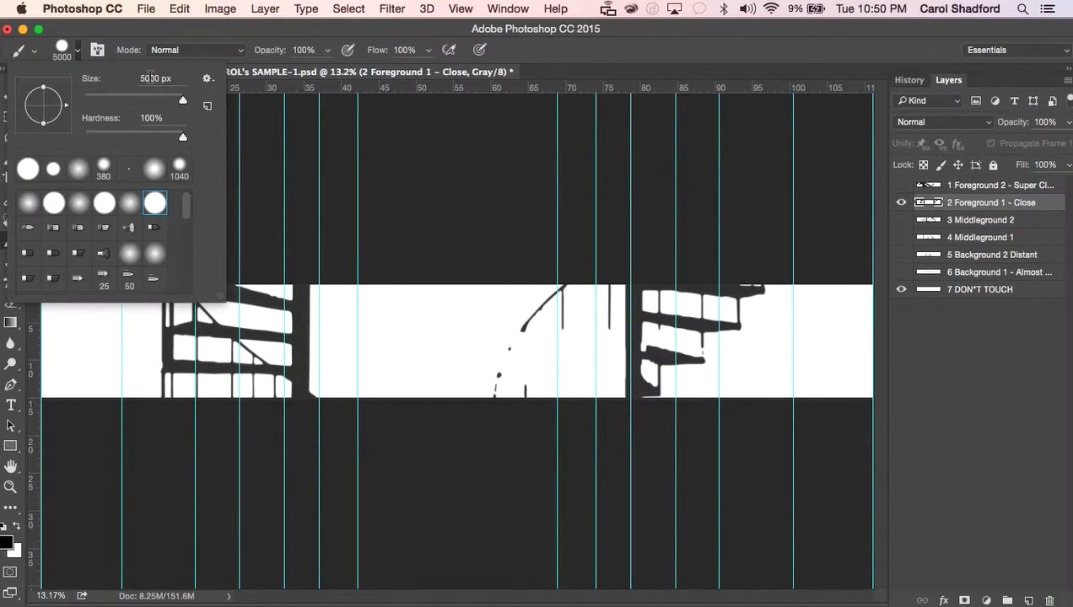
left_click(150, 77)
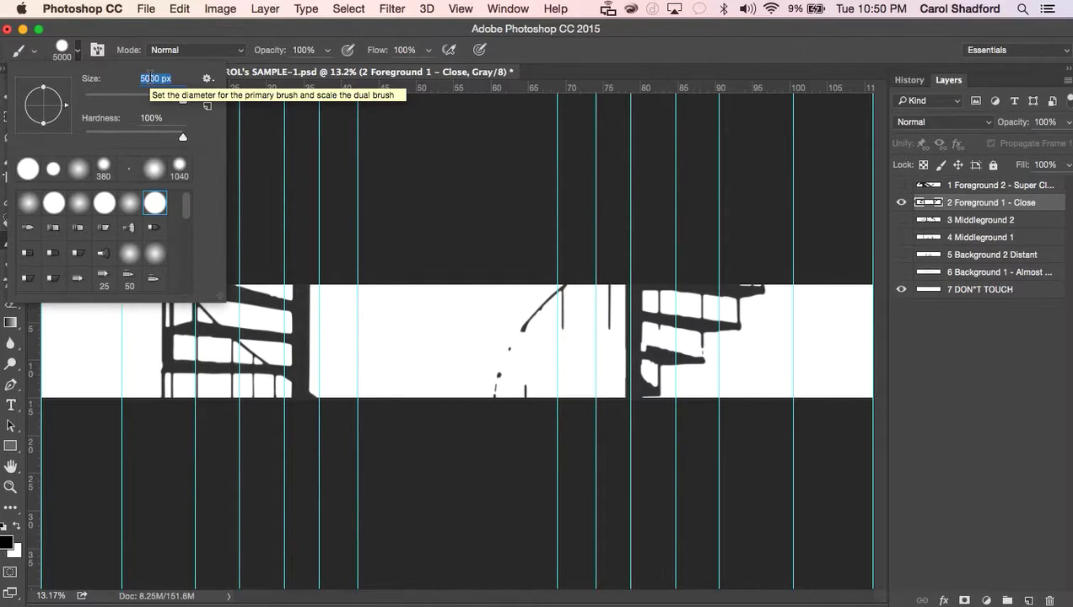
type("4")
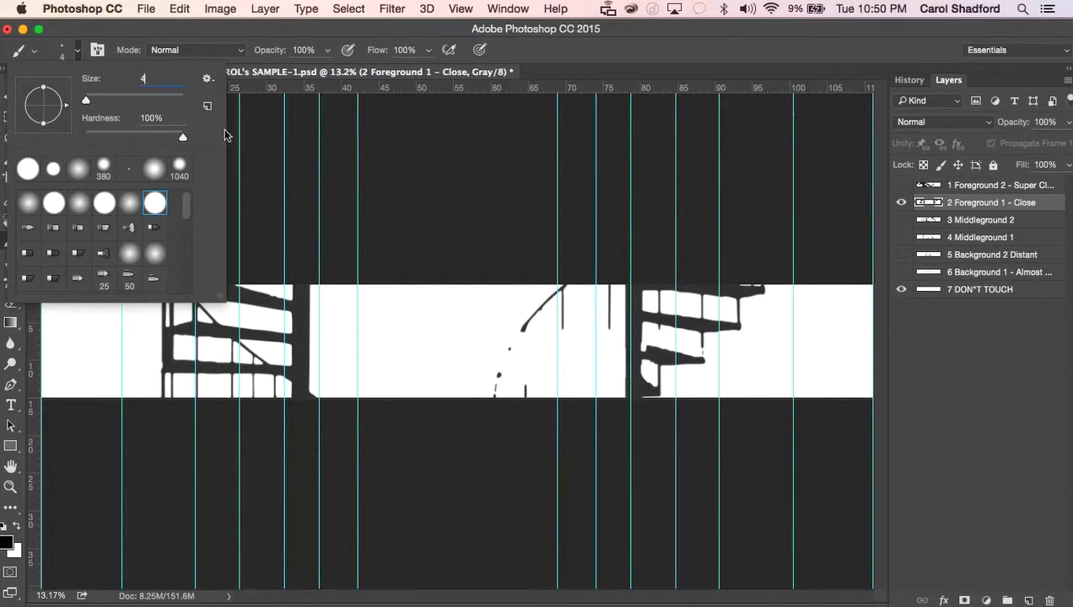
key("Return")
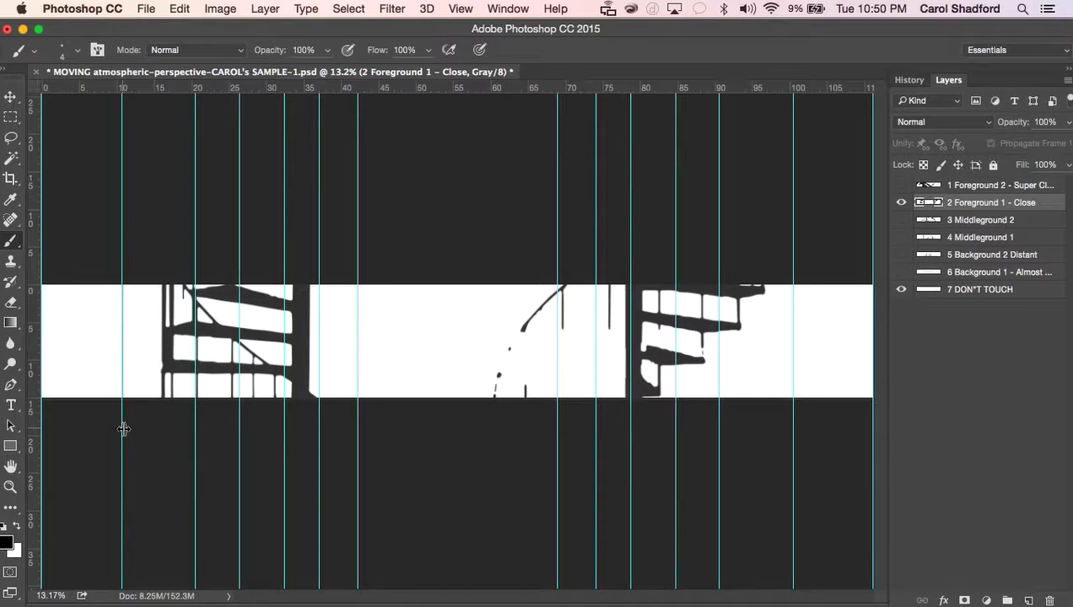
- Toggle the guides off and on, then paint a thin black line along a guide
key("ctrl+semicolon")
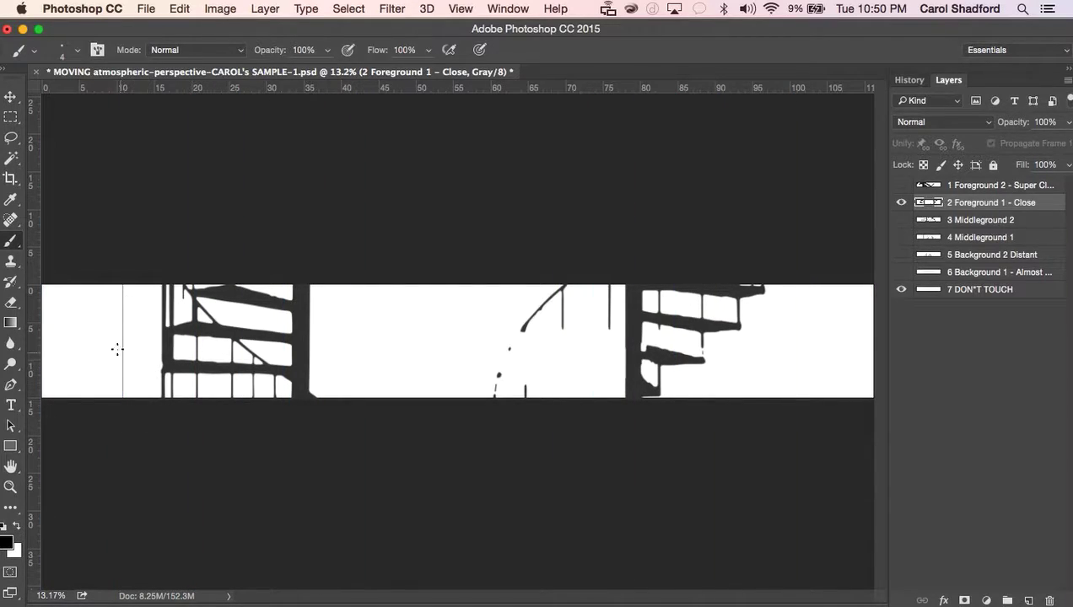
key("ctrl+semicolon")
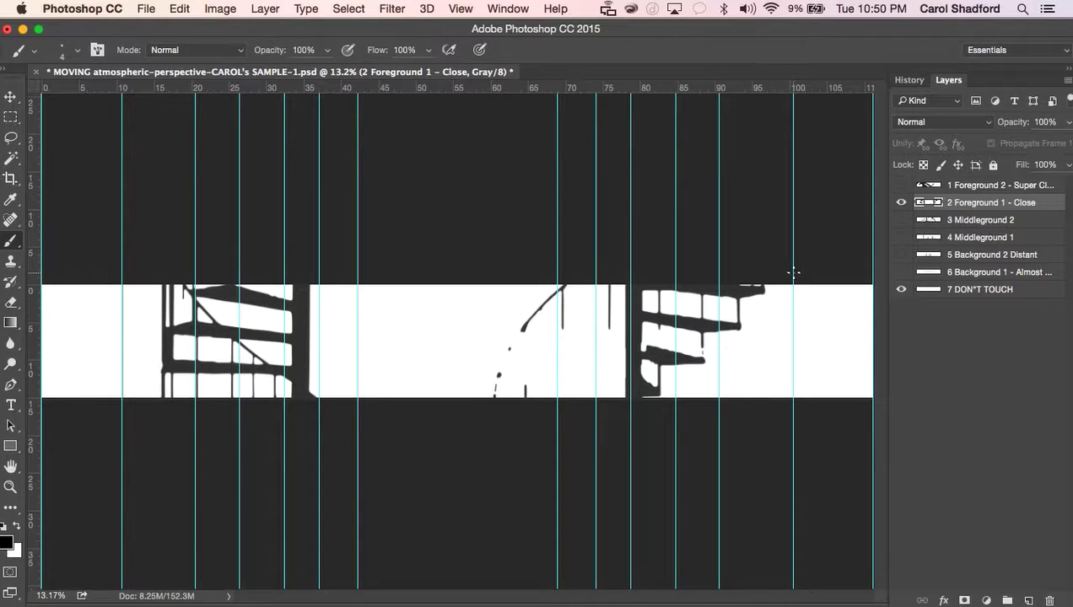
left_click(795, 439, "shift")
- Save the MOVING document and switch back to Premiere Pro
left_click(143, 8)
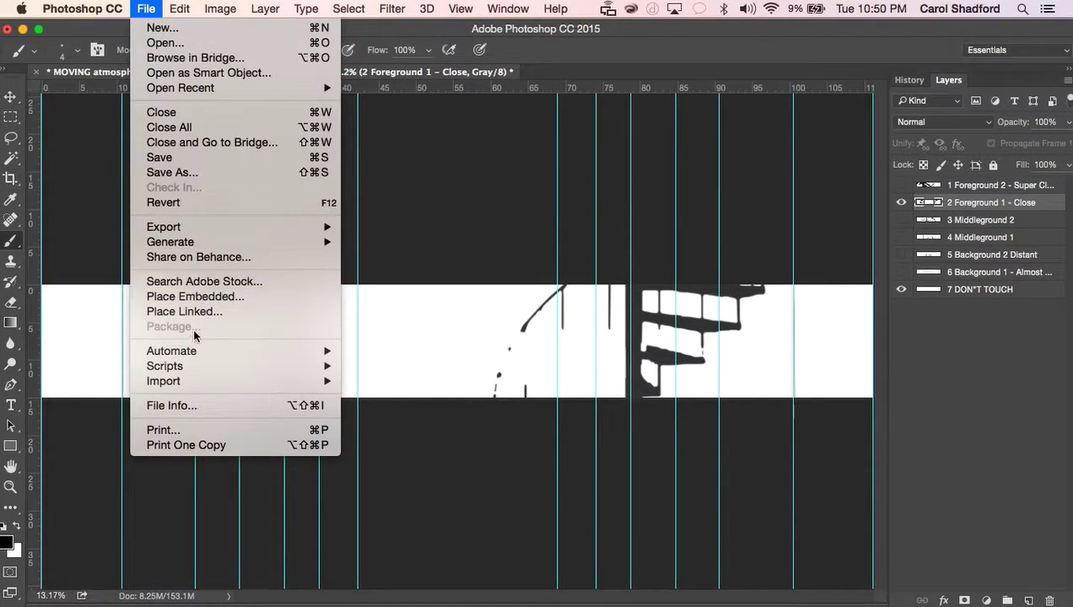
left_click(182, 158)
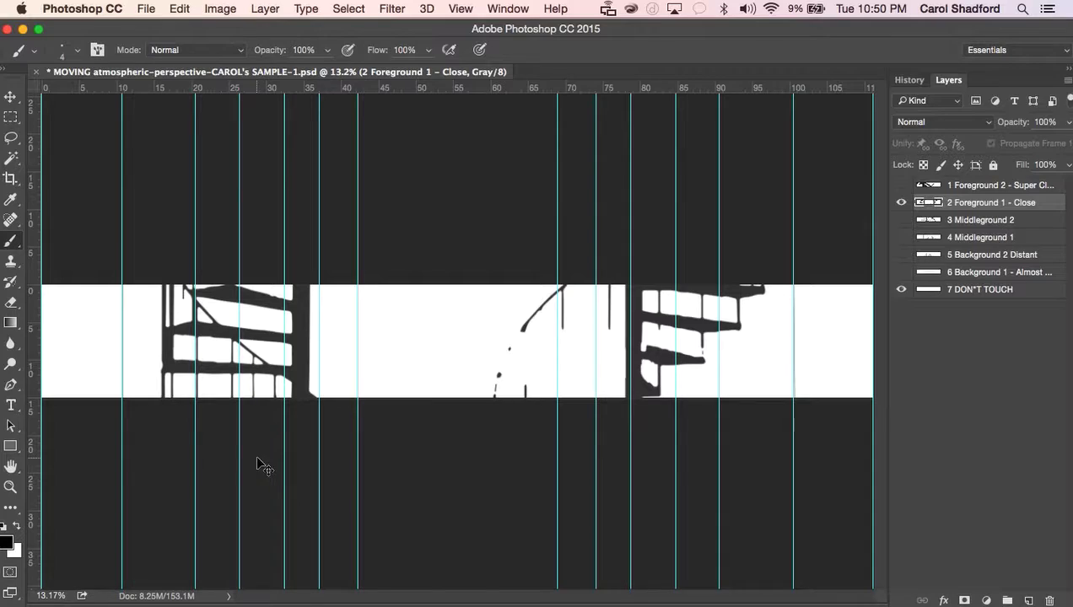
key("super+Tab")
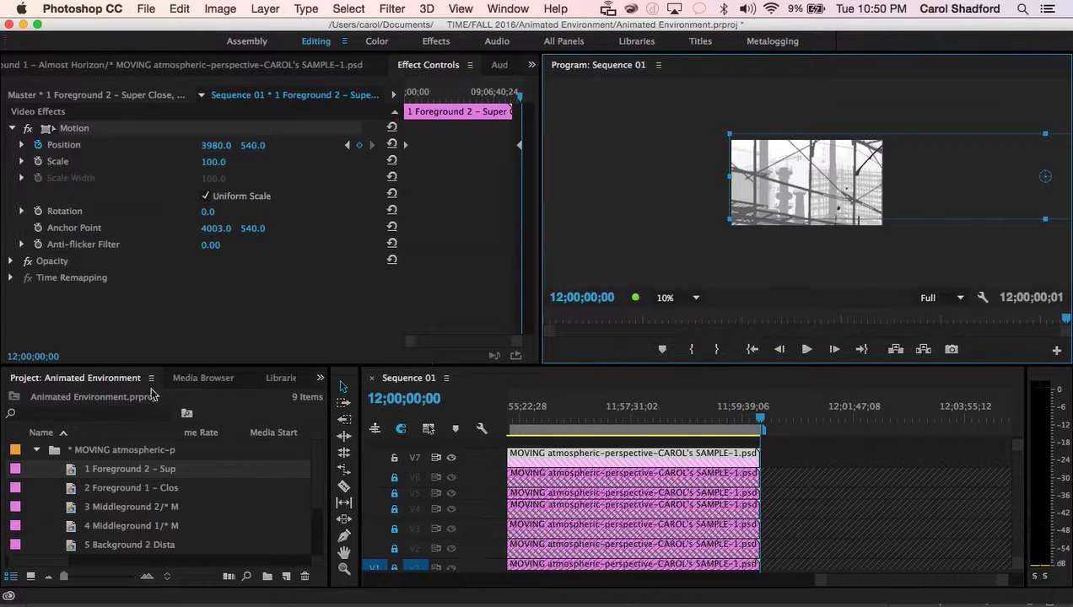